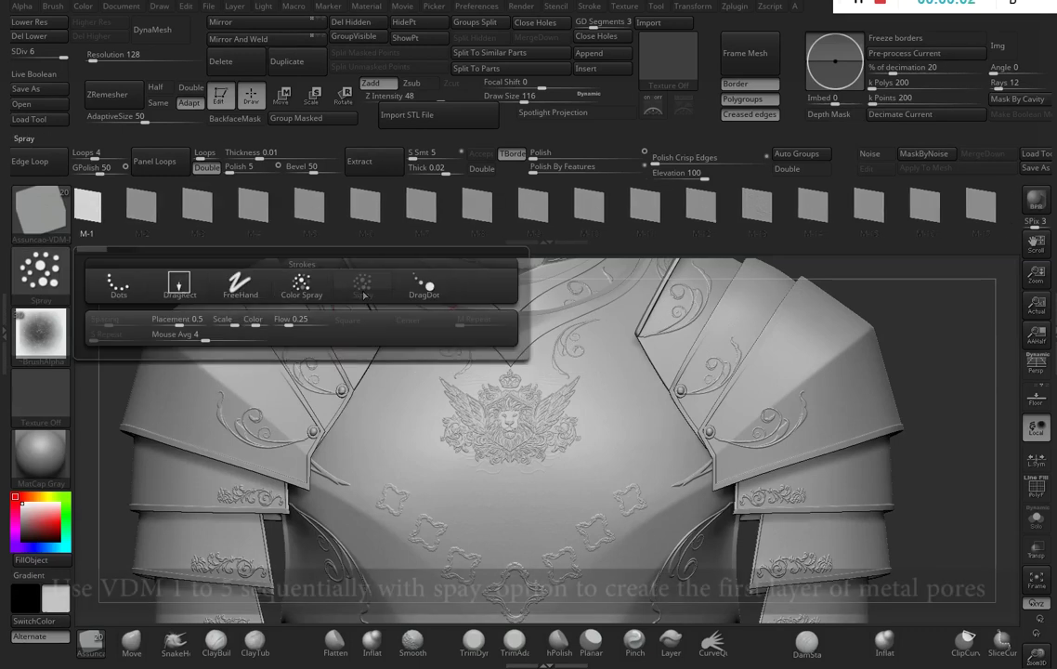
Spray pores over the chest and abdomen straps, then switch to stamp M-3 at depth 52.
key("space")
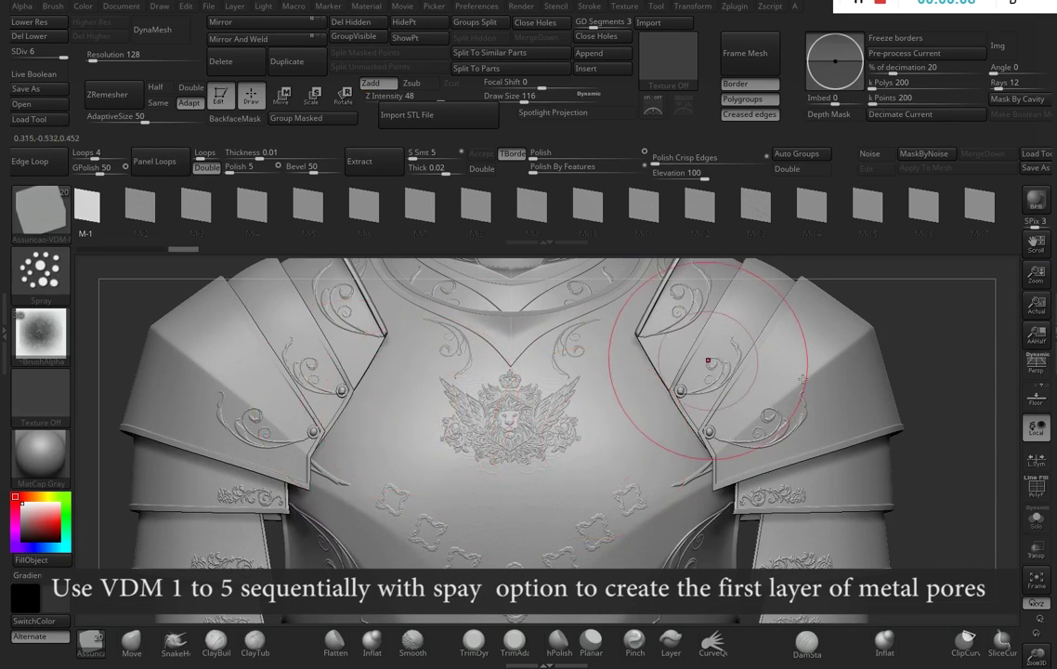
right_click_drag(841, 381, 573, 433)
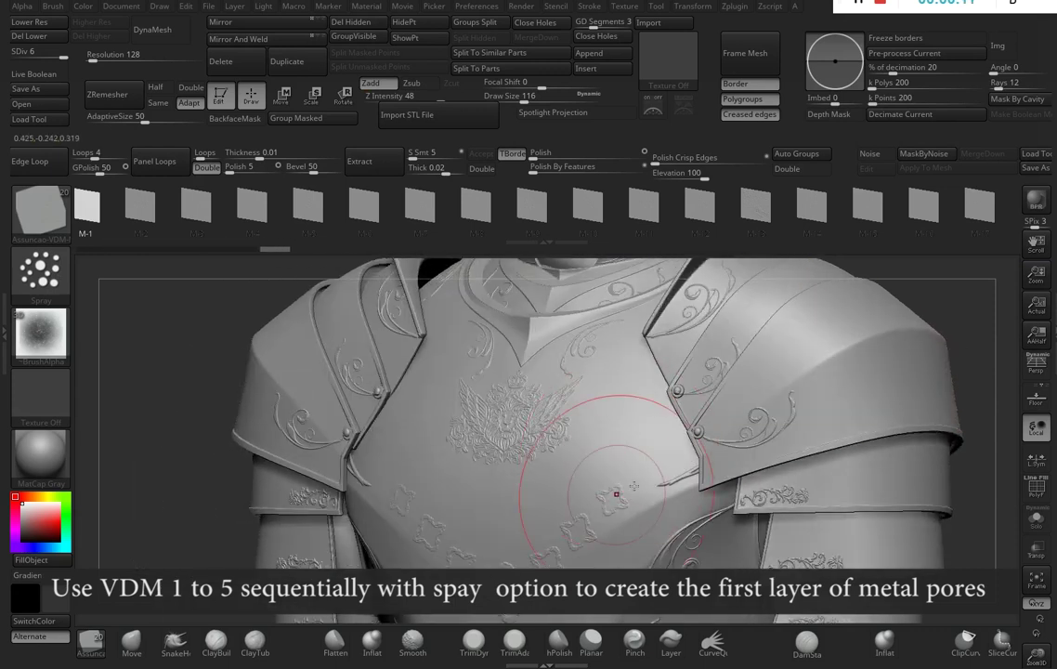
right_click_drag(878, 484, 271, 562)
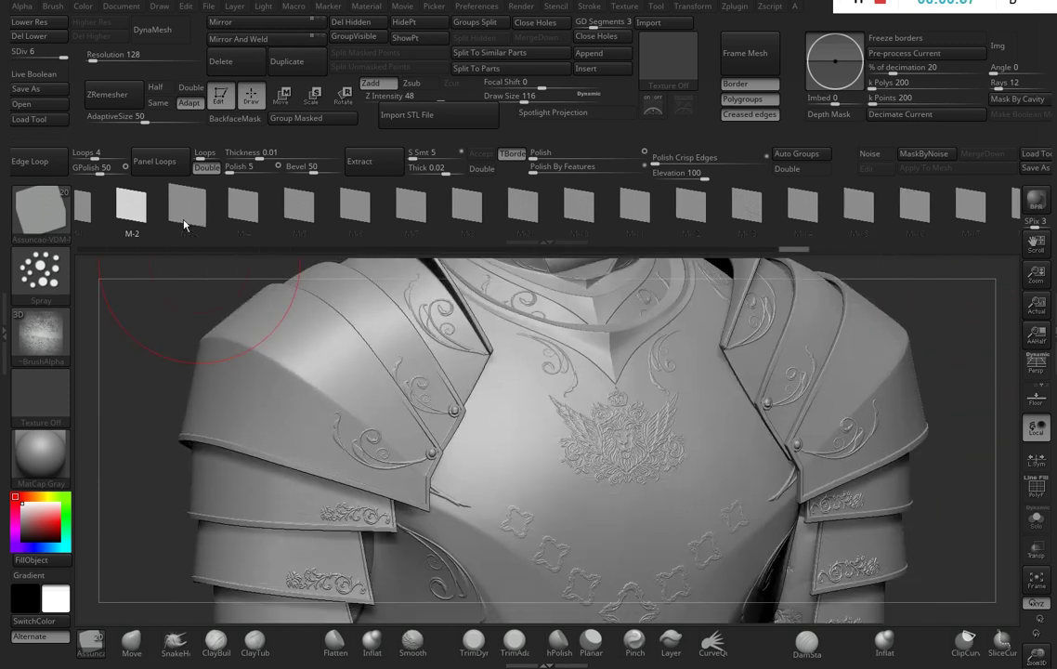
left_click(187, 206)
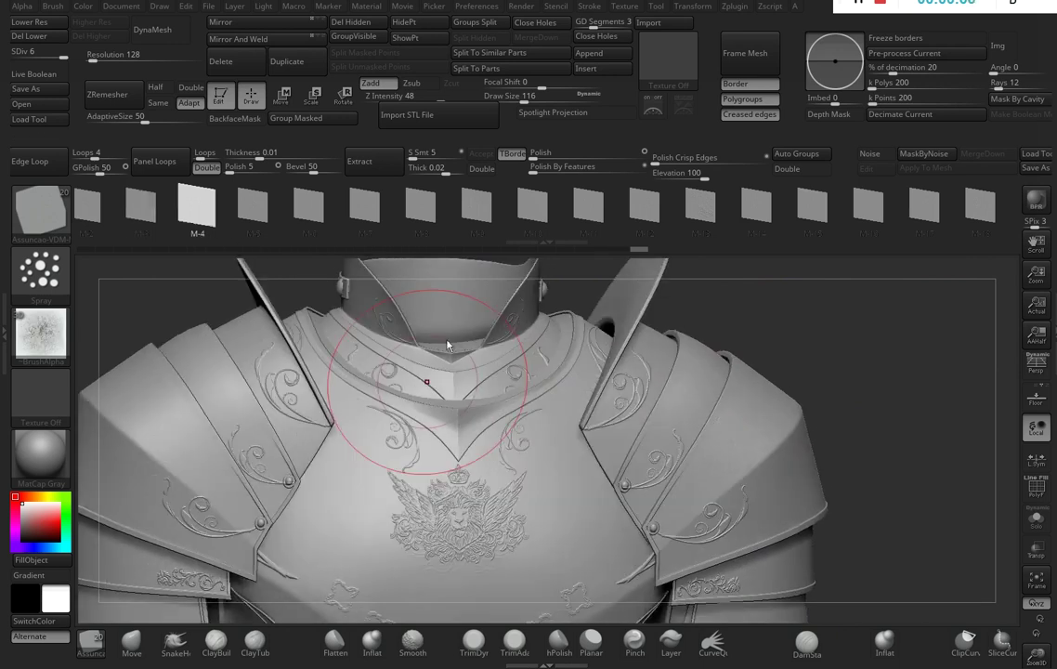
key("space")
left_click_drag(628, 454, 632, 453)
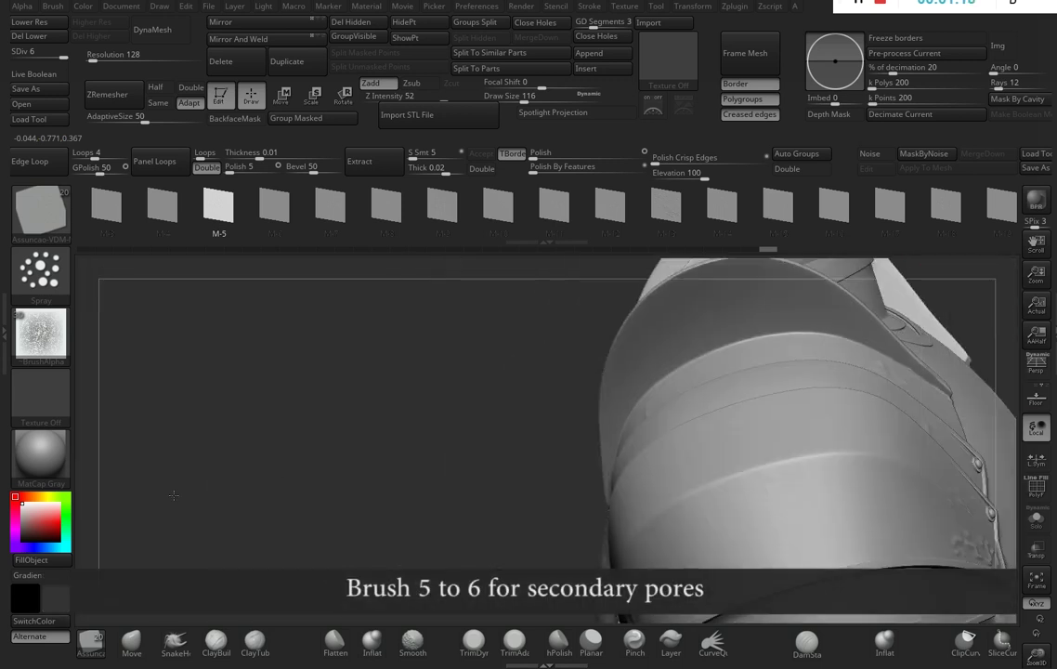
Spray finer M-5 pores over the pauldron plates and chest.
left_click_drag(174, 495, 580, 434)
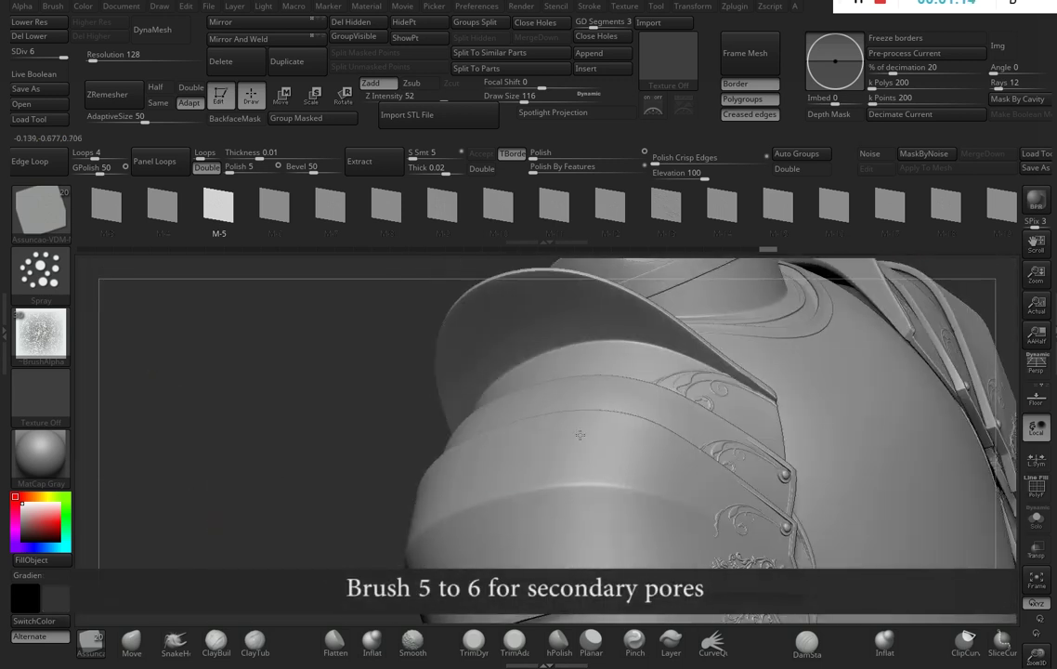
left_click_drag(378, 453, 454, 464)
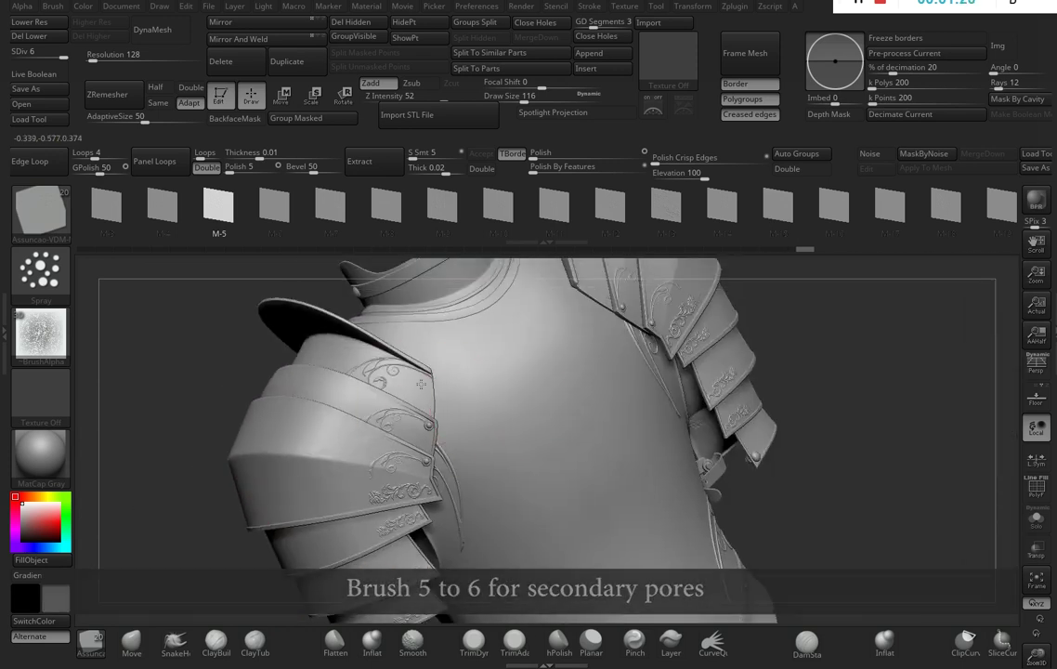
left_click_drag(872, 343, 557, 436)
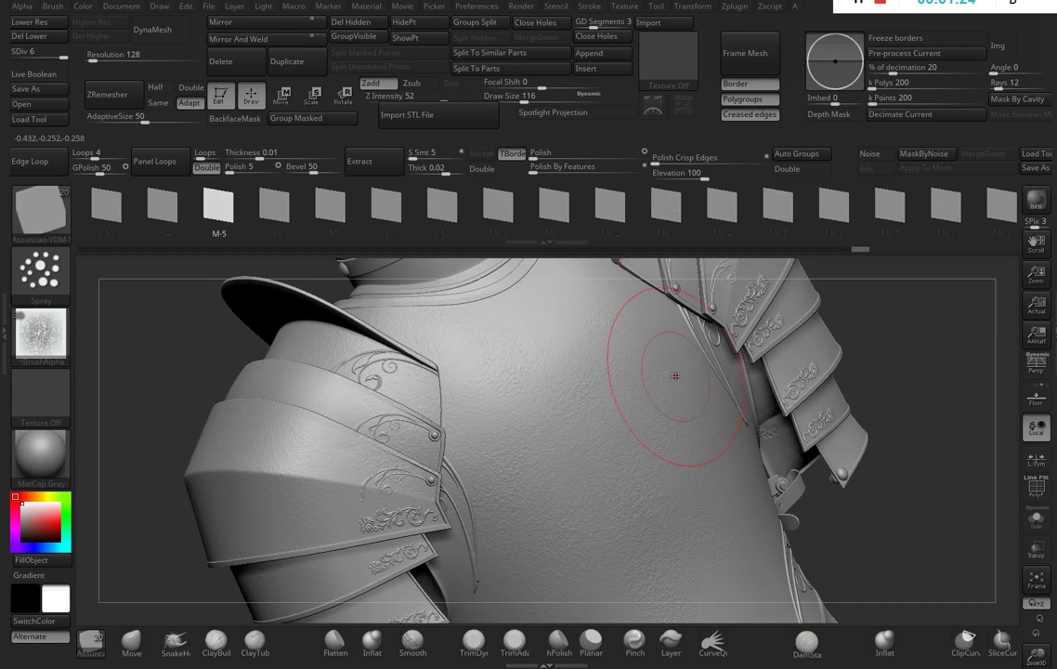
left_click_drag(559, 371, 491, 425)
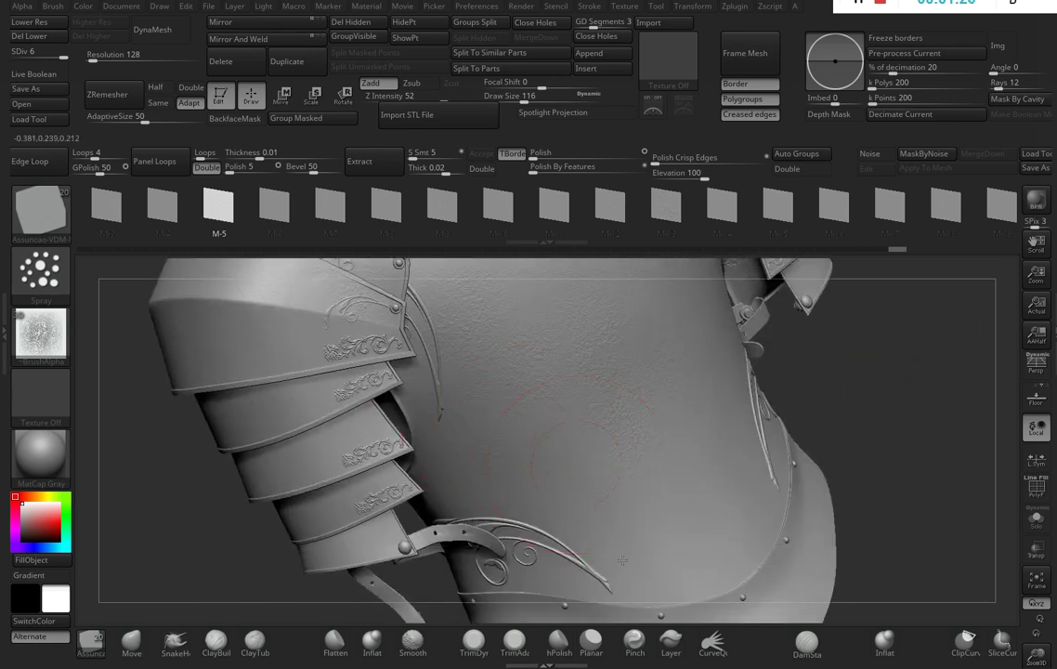
Pit the lower side plates, rim and shoulder plates with the M-6 stamp.
left_click(274, 204)
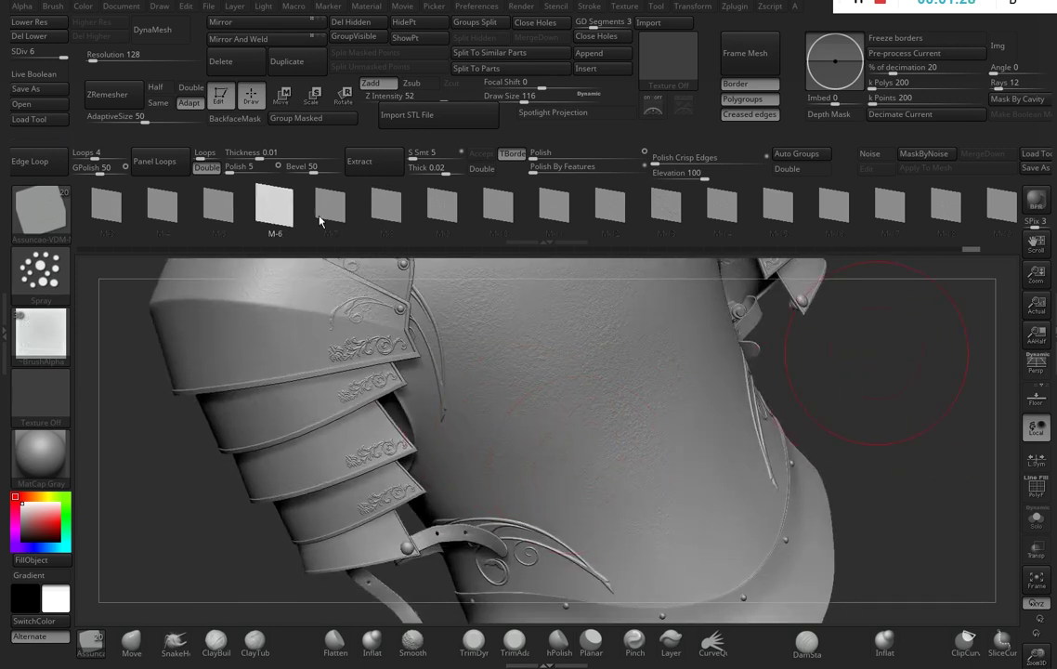
left_click_drag(873, 397, 647, 562)
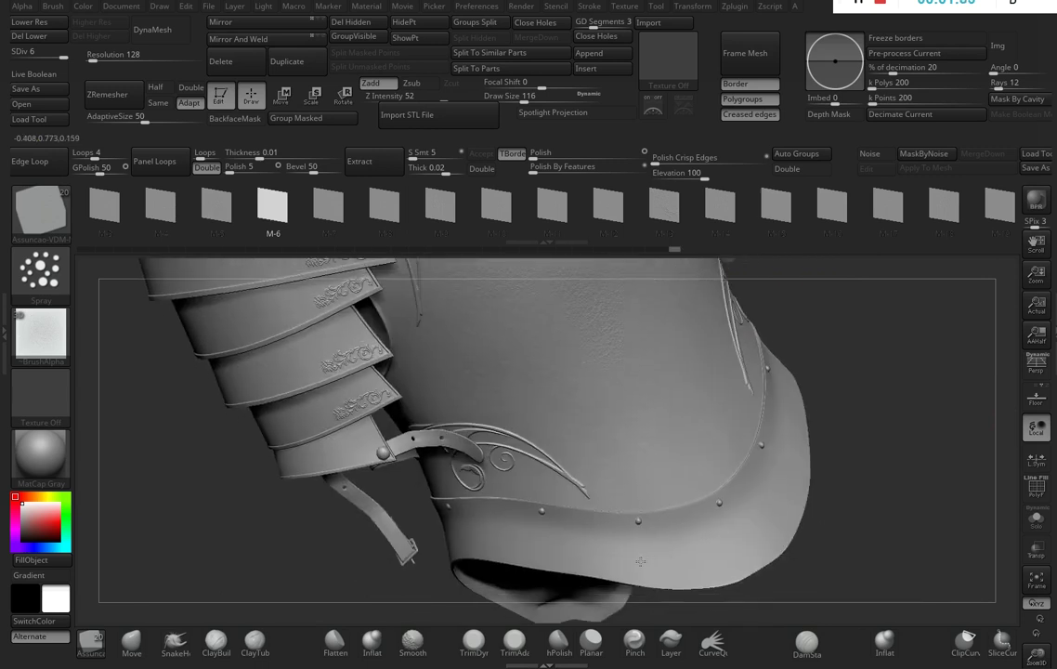
left_click_drag(630, 510, 632, 525)
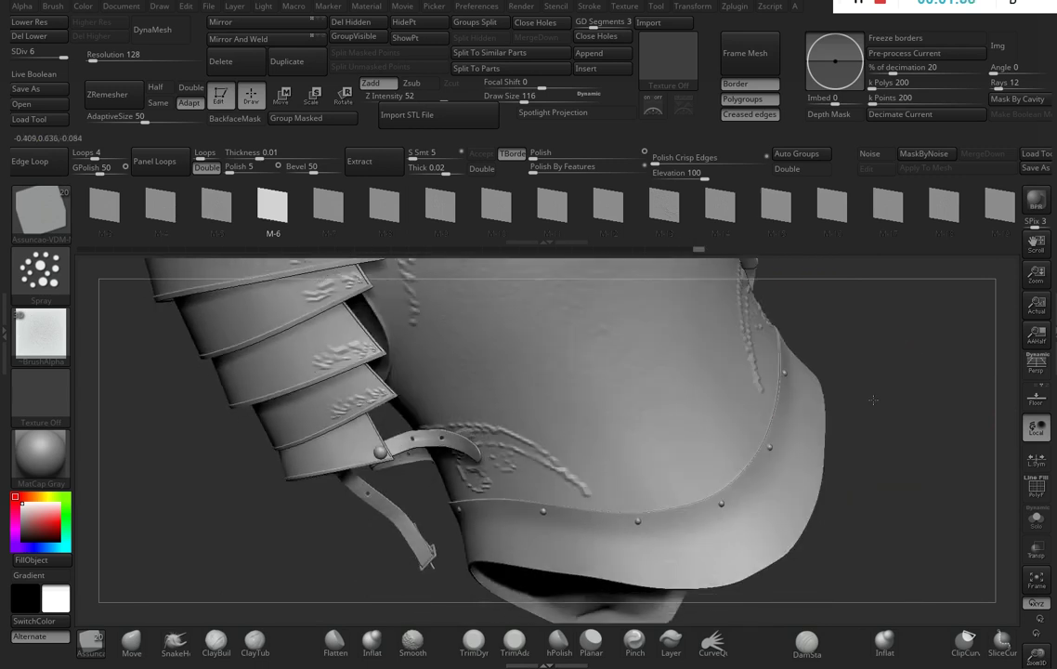
left_click_drag(861, 338, 506, 473)
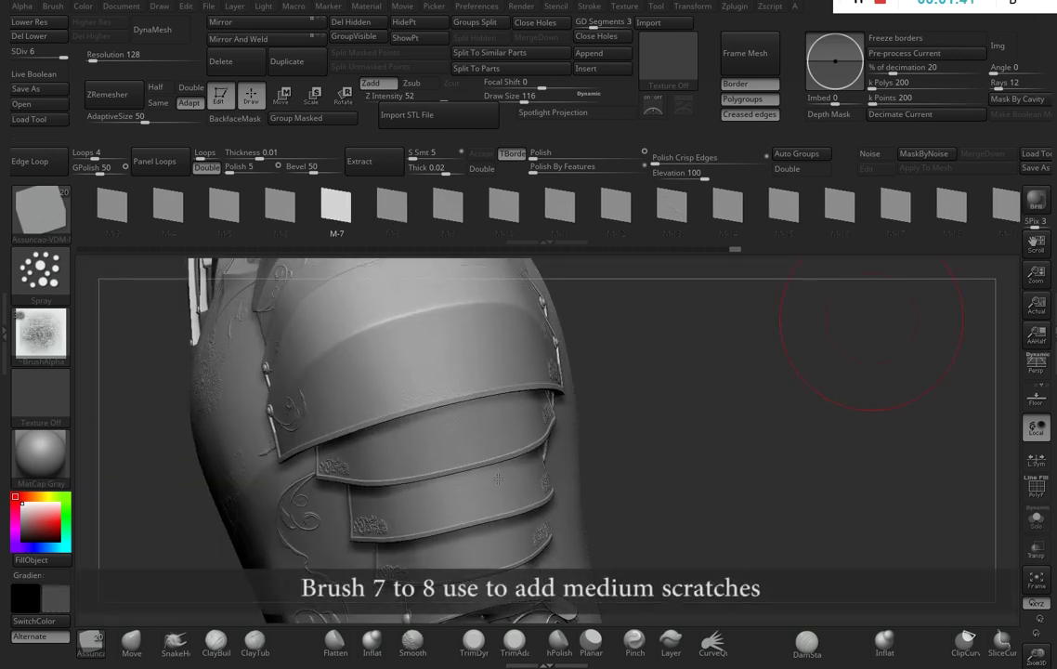
Drag out M-7 scratches at Z Intensity 72 across the chest using a DragRect stroke, then load M-8.
left_click_drag(870, 319, 757, 354)
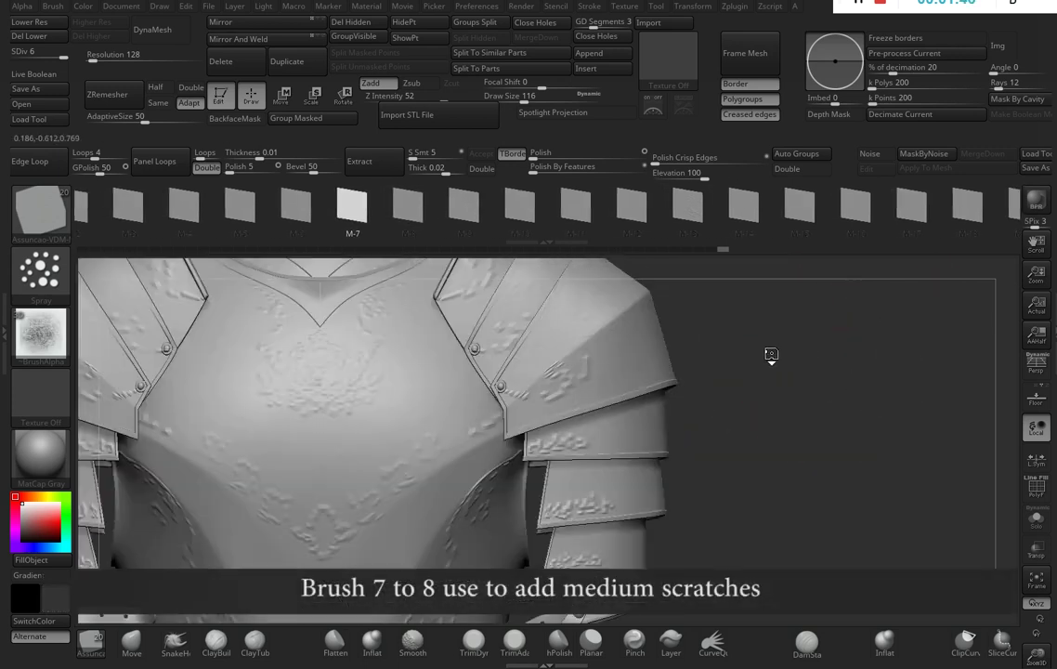
left_click(40, 275)
left_click(187, 280)
key("space")
left_click_drag(655, 455, 680, 459)
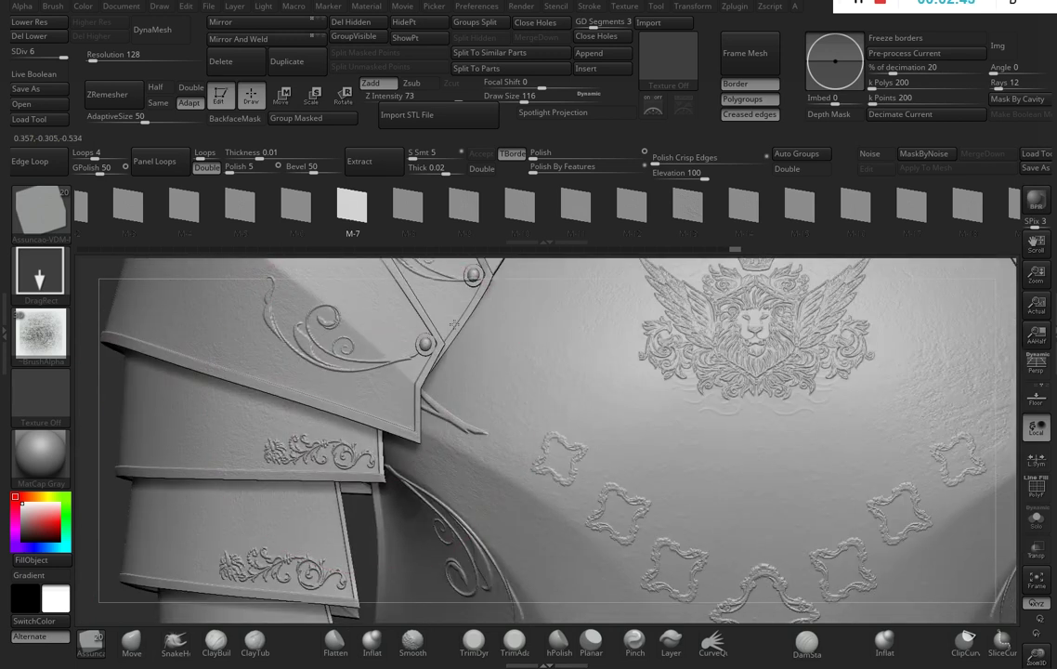
left_click(409, 206)
key("space")
Stamp large M-9 scratches at Z Intensity 95 onto the right shoulder plate and chest.
left_click_drag(362, 336, 388, 336)
left_click_drag(108, 407, 314, 419)
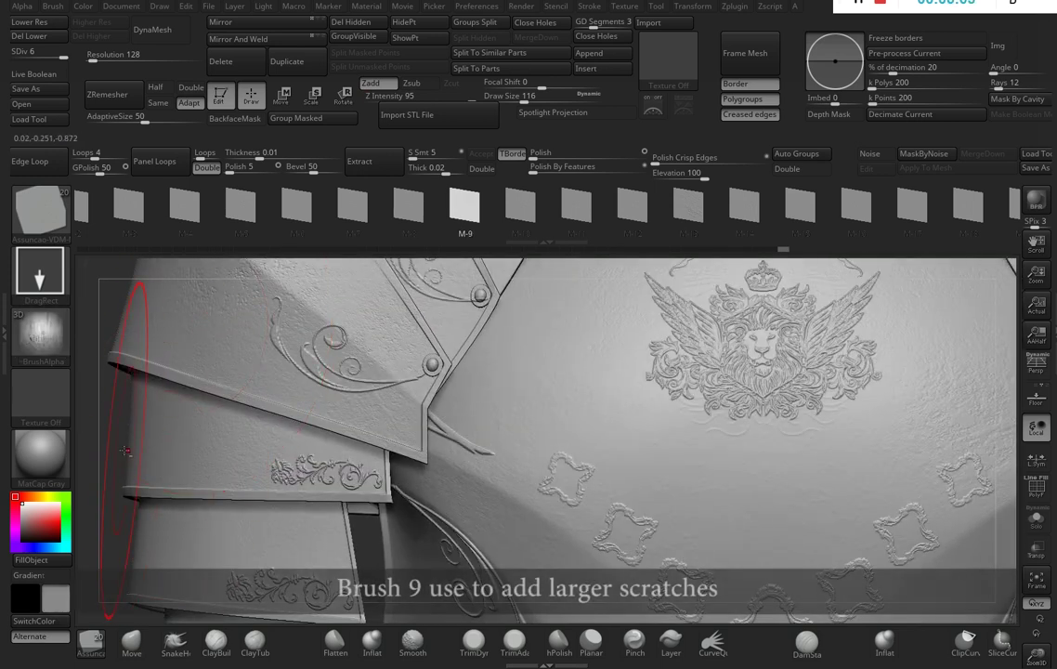
left_click_drag(98, 444, 197, 432)
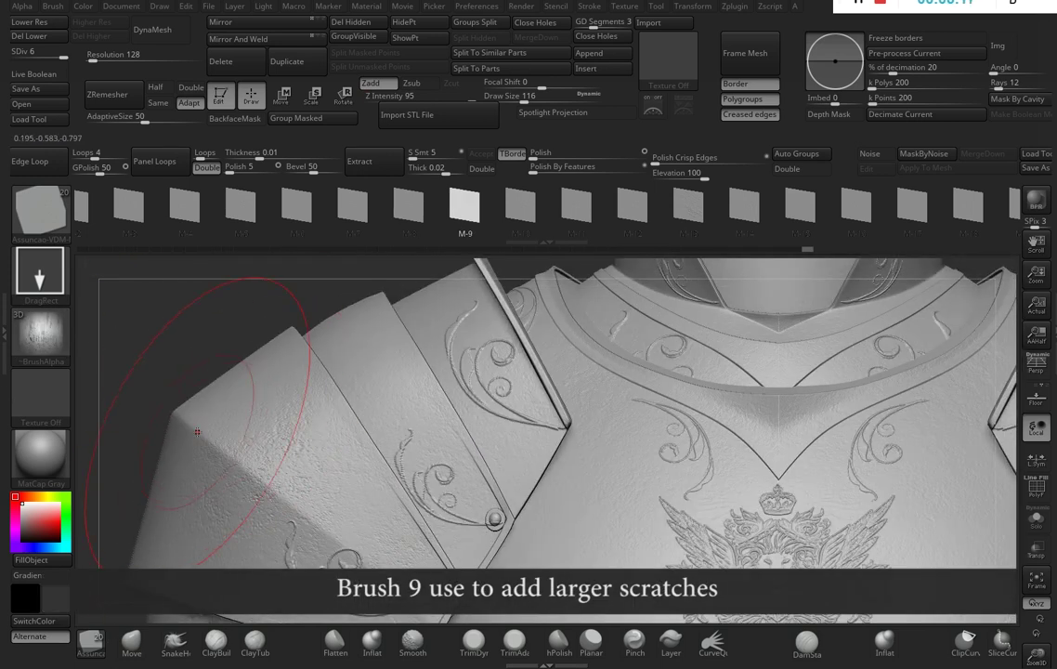
mouse_move(392, 297)
left_mouse_down()
mouse_move(878, 208)
mouse_move(748, 495)
left_mouse_up()
left_click_drag(696, 450, 554, 454)
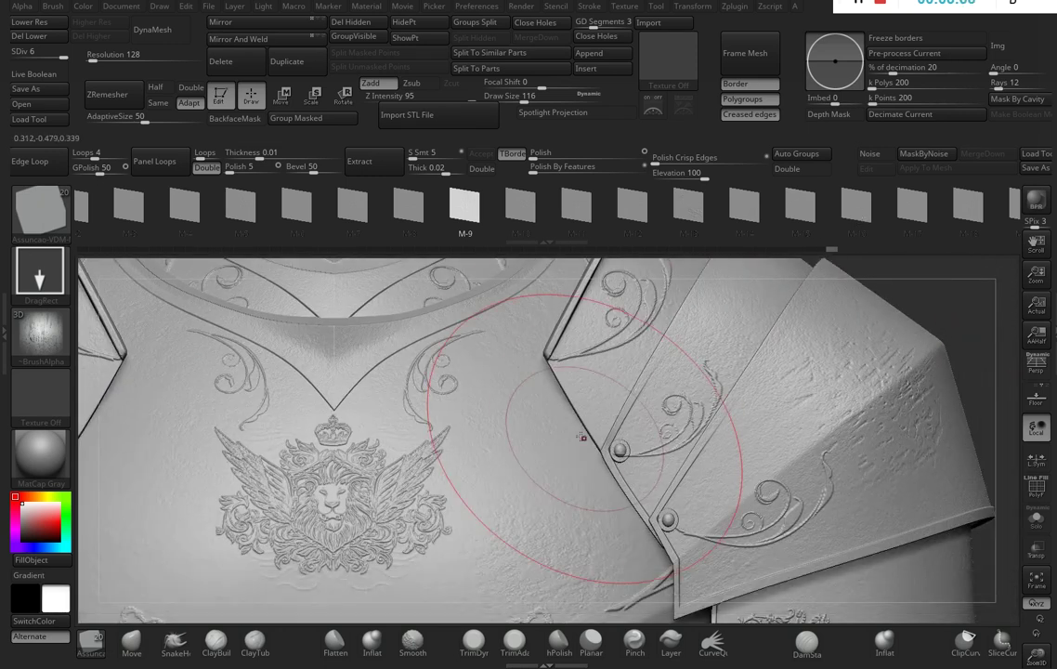
mouse_move(711, 395)
left_mouse_down()
mouse_move(689, 441)
mouse_move(576, 397)
left_mouse_up()
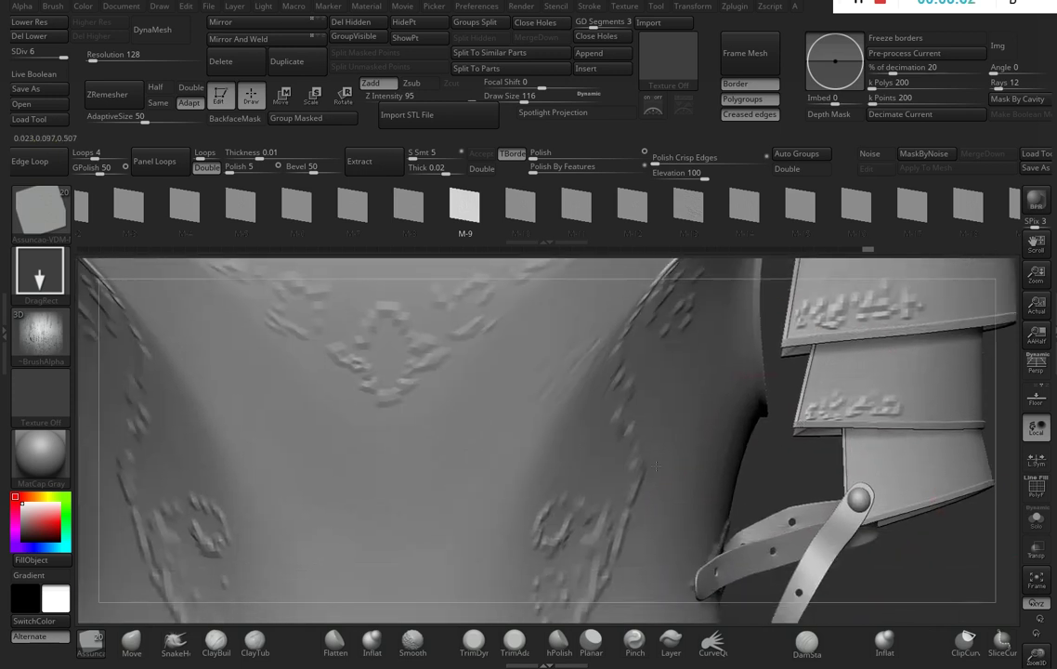
key("space")
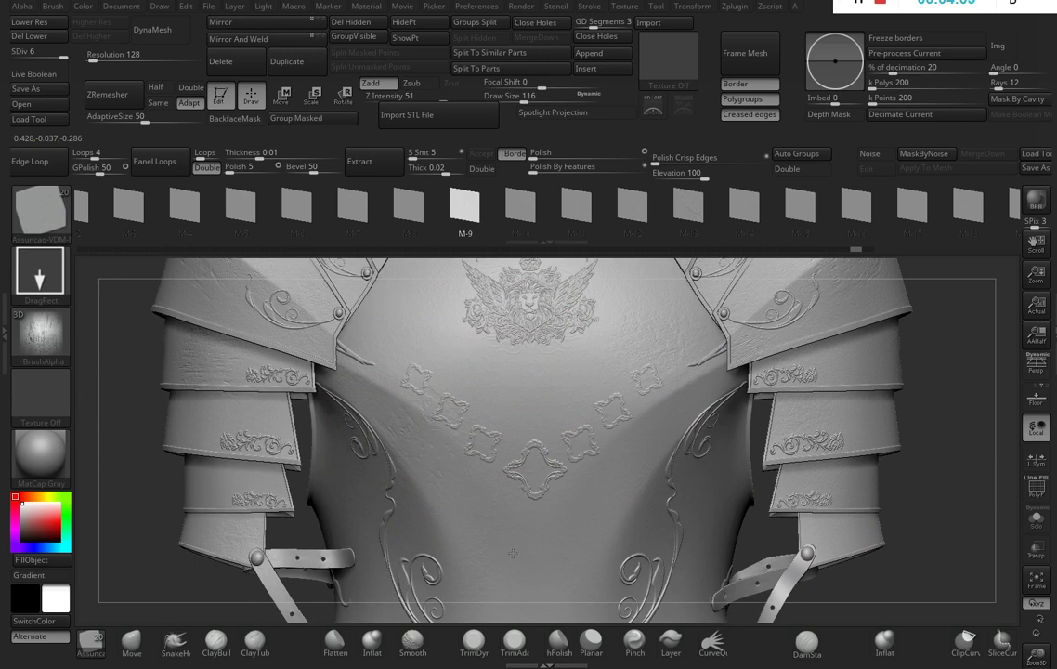
key("space")
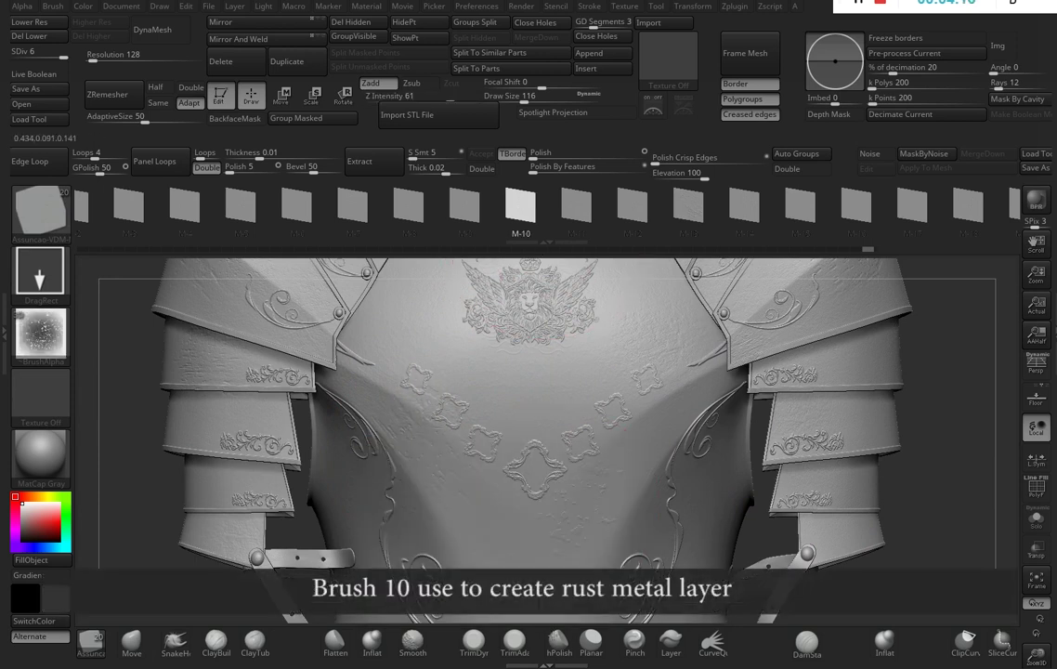
Raise the M-10 rust stamp to Z Intensity 86 and cover the lower chest, belts and lion crest.
key("space")
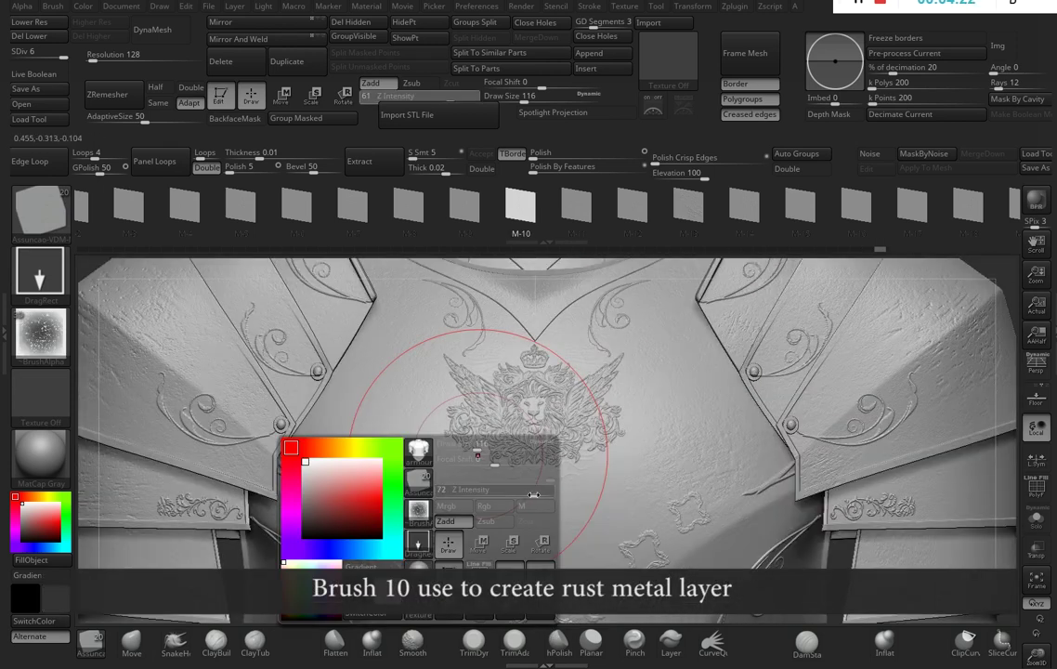
key("space")
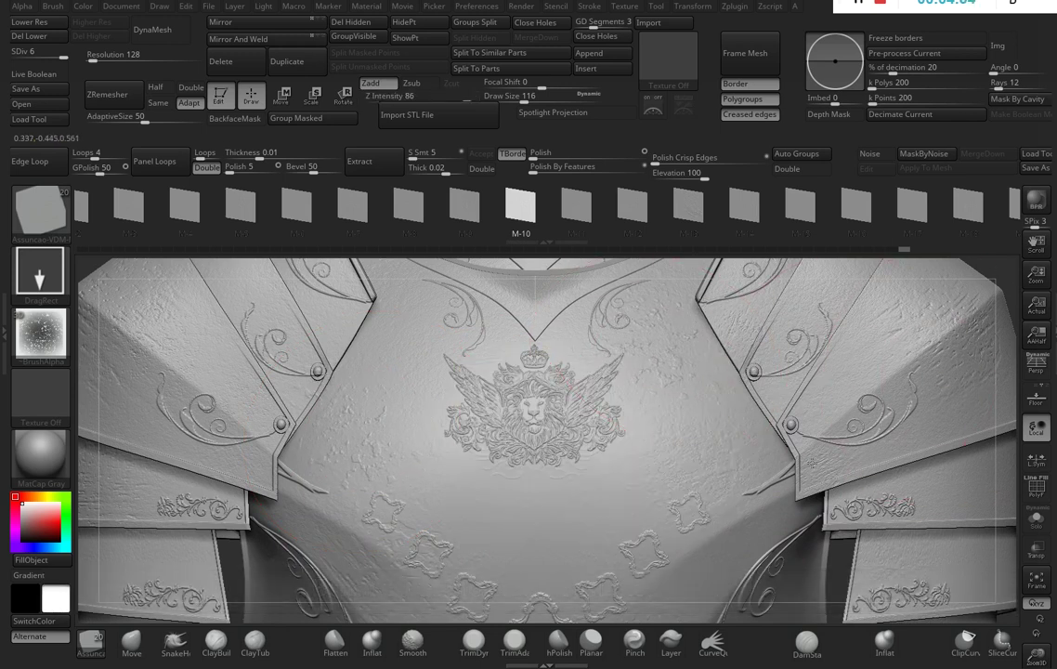
right_click_drag(822, 570, 884, 327, "alt")
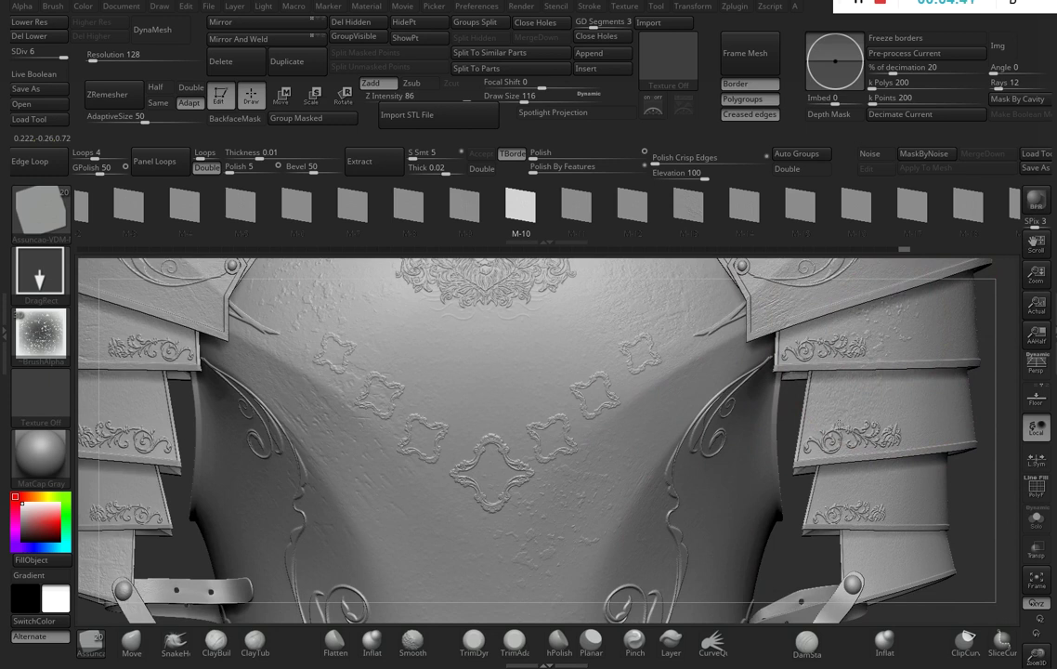
right_click_drag(399, 567, 512, 484, "alt")
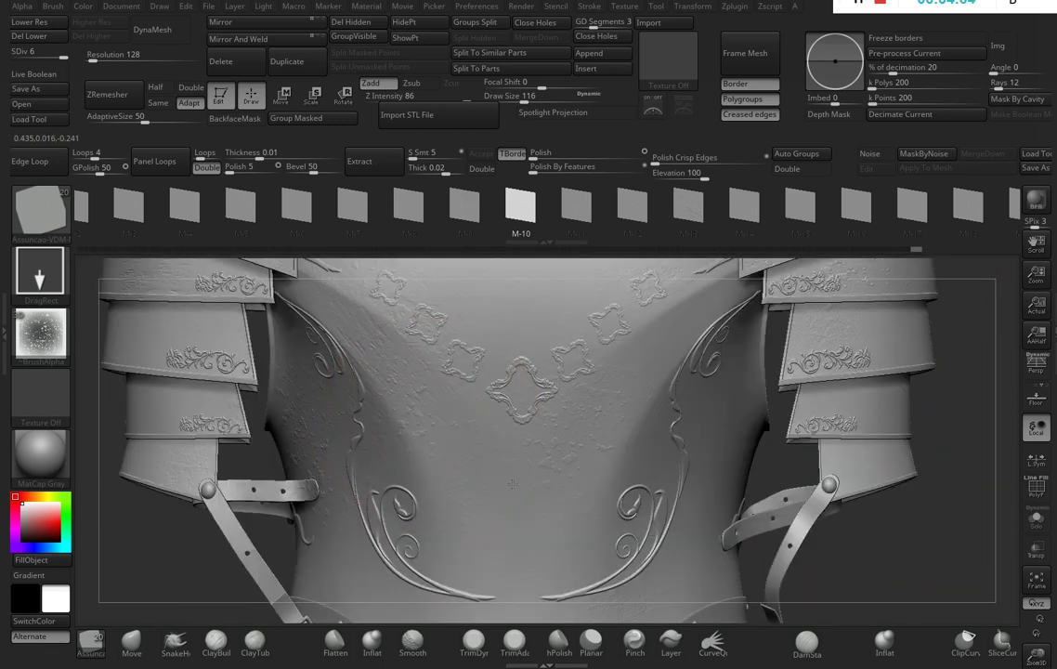
mouse_move(857, 448)
right_mouse_down("alt")
mouse_move(885, 479)
mouse_move(808, 458)
right_mouse_up("alt")
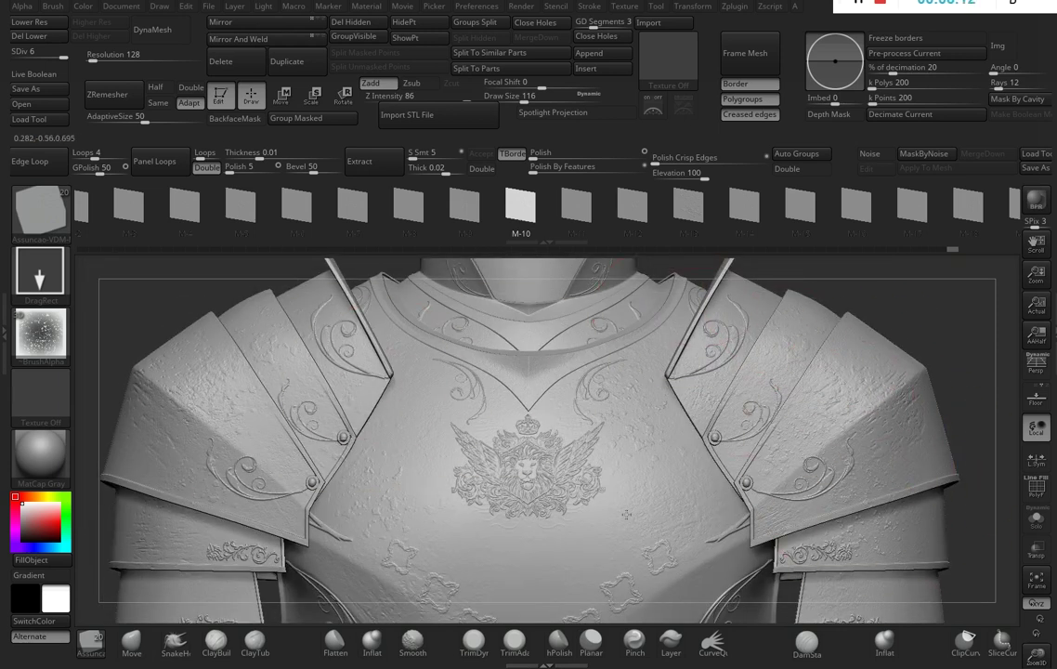
right_click_drag(626, 513, 241, 517, "alt")
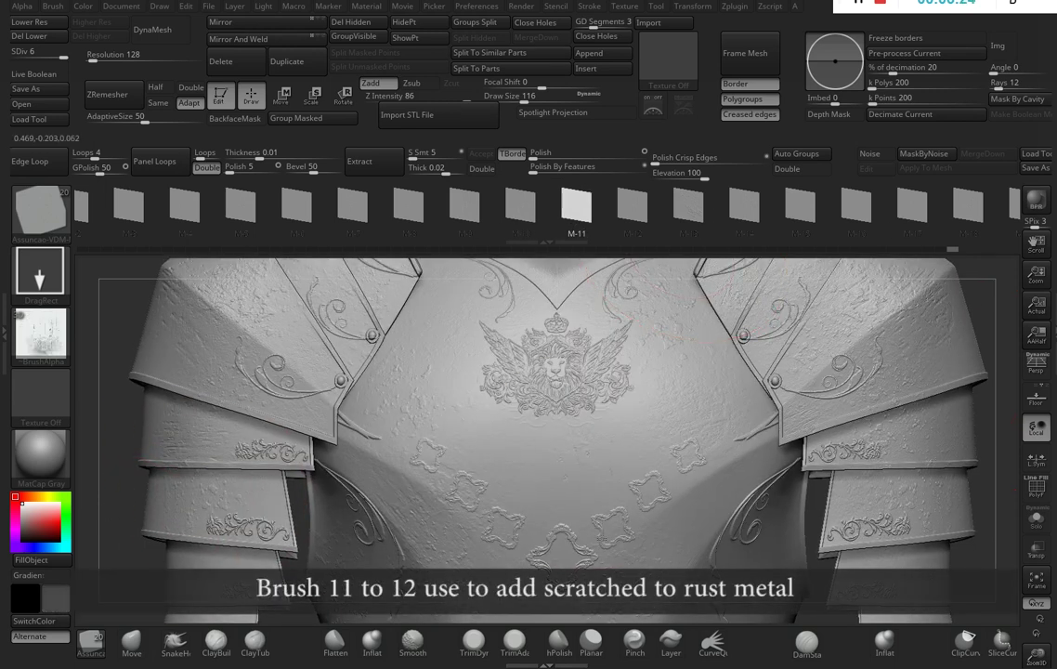
Mask areas and stroke scratches at Z Intensity 82, then 53, over the front and lower abdomen.
key("ctrl")
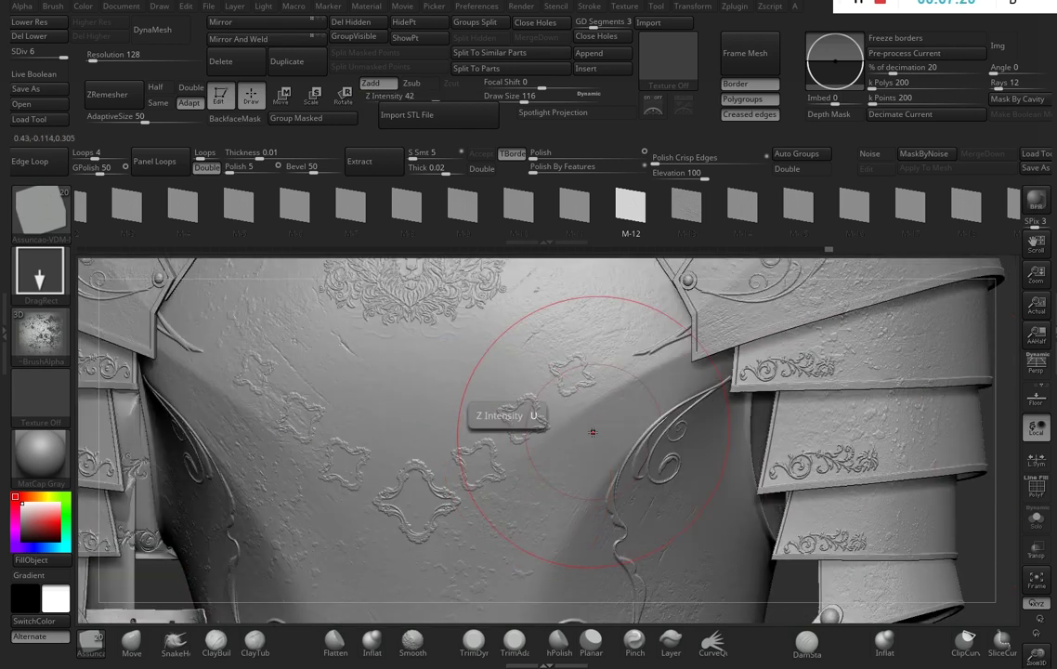
key("space")
left_click_drag(562, 494, 587, 494)
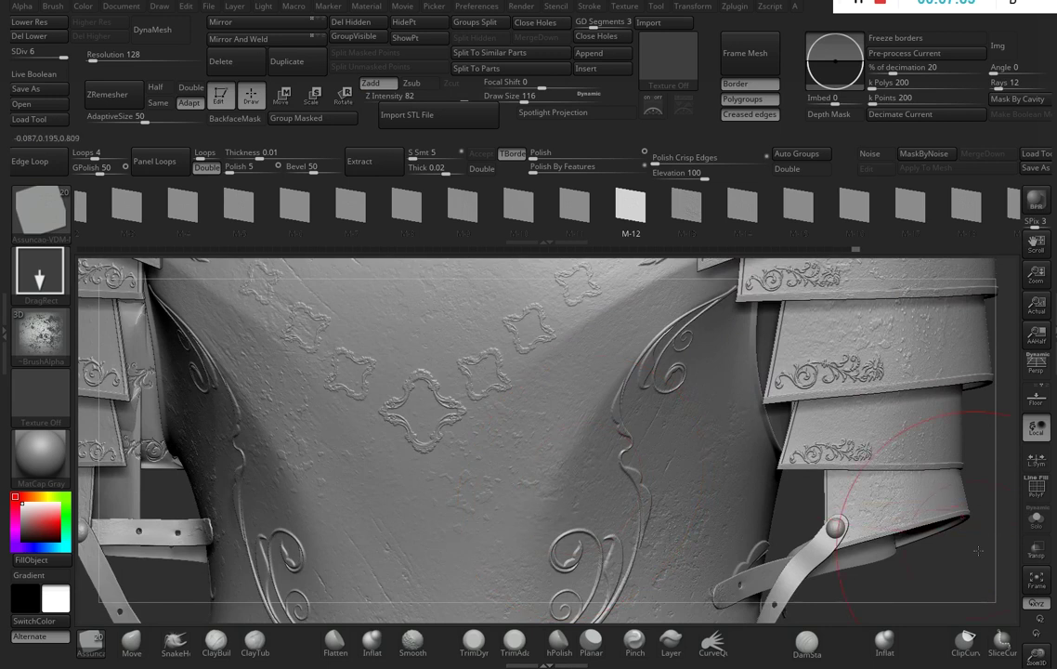
left_click_drag(978, 551, 545, 547)
left_click_drag(558, 391, 557, 502)
key("space")
left_click_drag(540, 443, 508, 442)
Add scratches at Z Intensity 76 over the chest ornaments, collar and lion crest.
left_click_drag(914, 457, 620, 637, "alt")
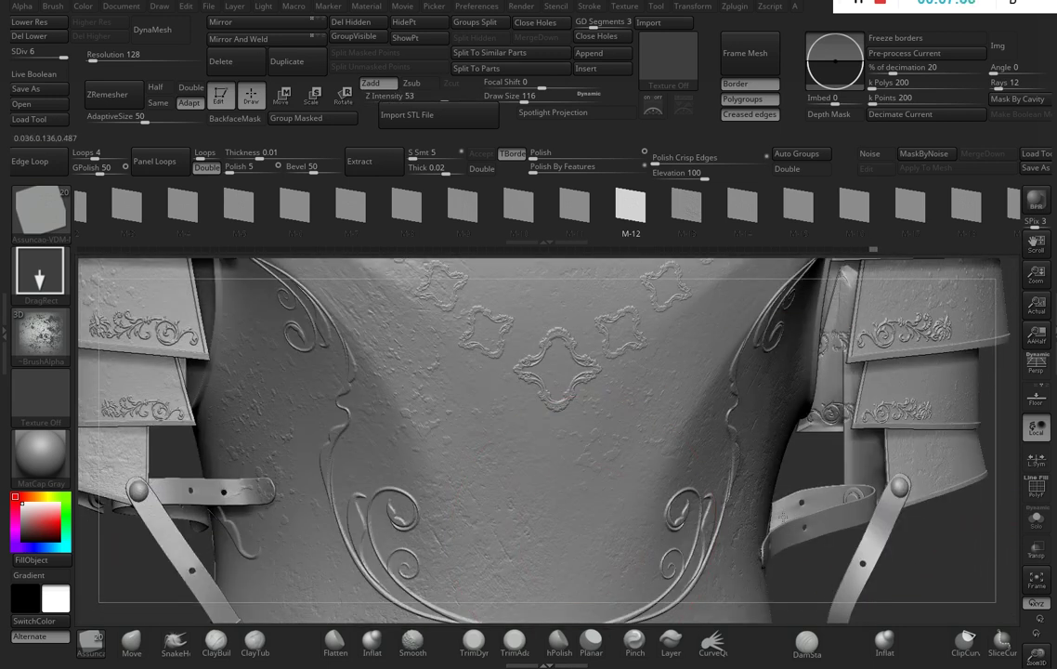
left_click_drag(1004, 379, 999, 562, "alt")
key("space")
left_click_drag(505, 453, 529, 454)
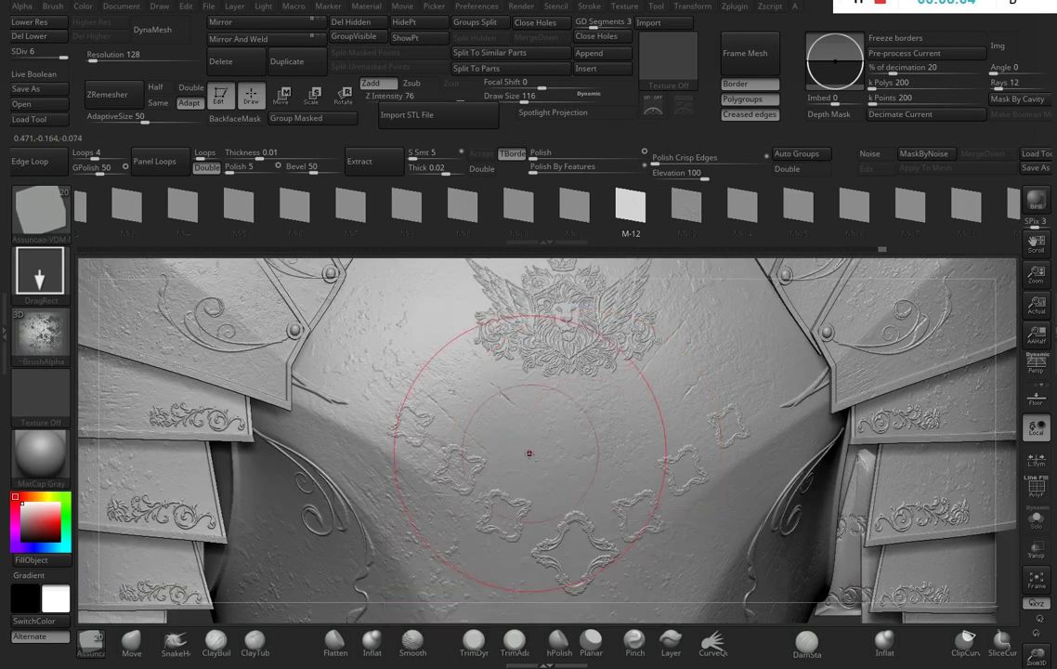
left_click_drag(555, 348, 555, 576, "alt")
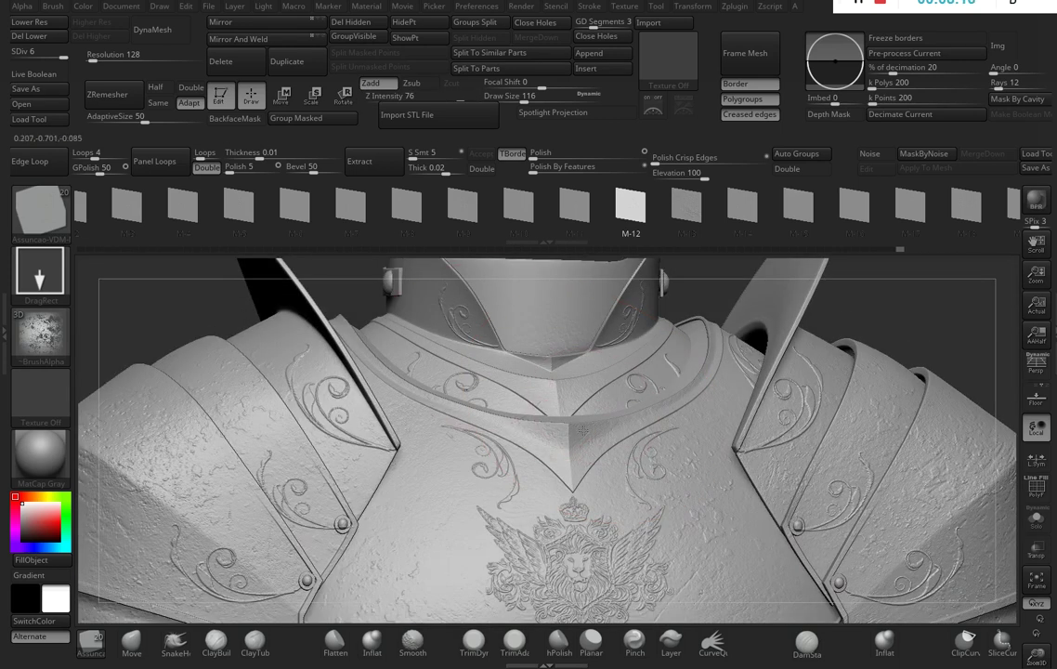
left_click_drag(586, 461, 937, 347)
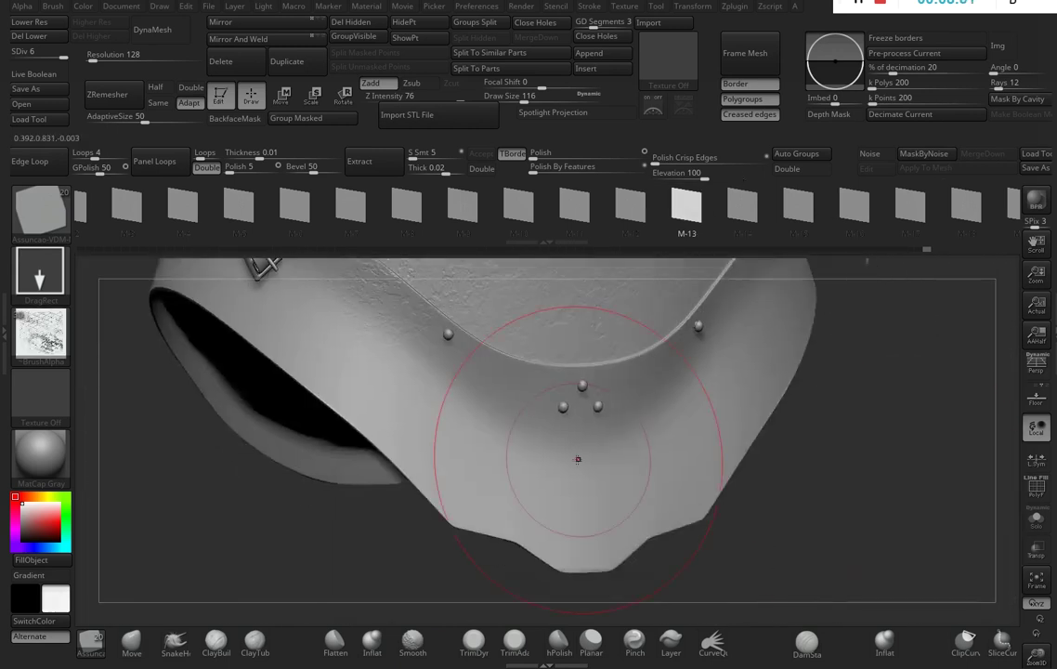
Mask the lower front plate and stamp the diamond tread-plate pattern at Z Intensity 100.
key("ctrl")
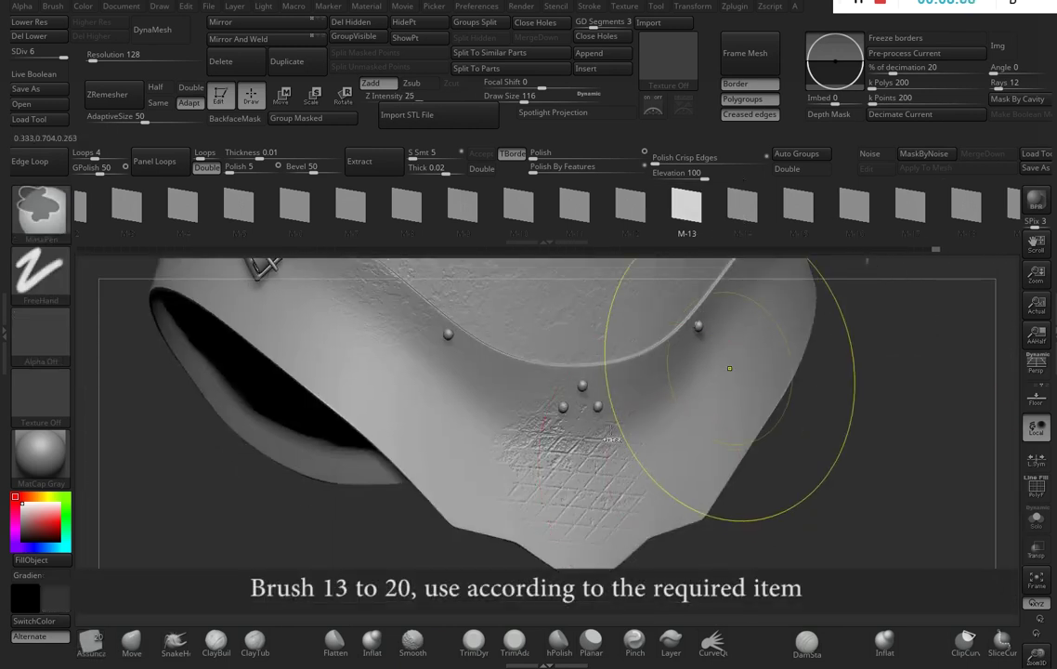
key("ctrl")
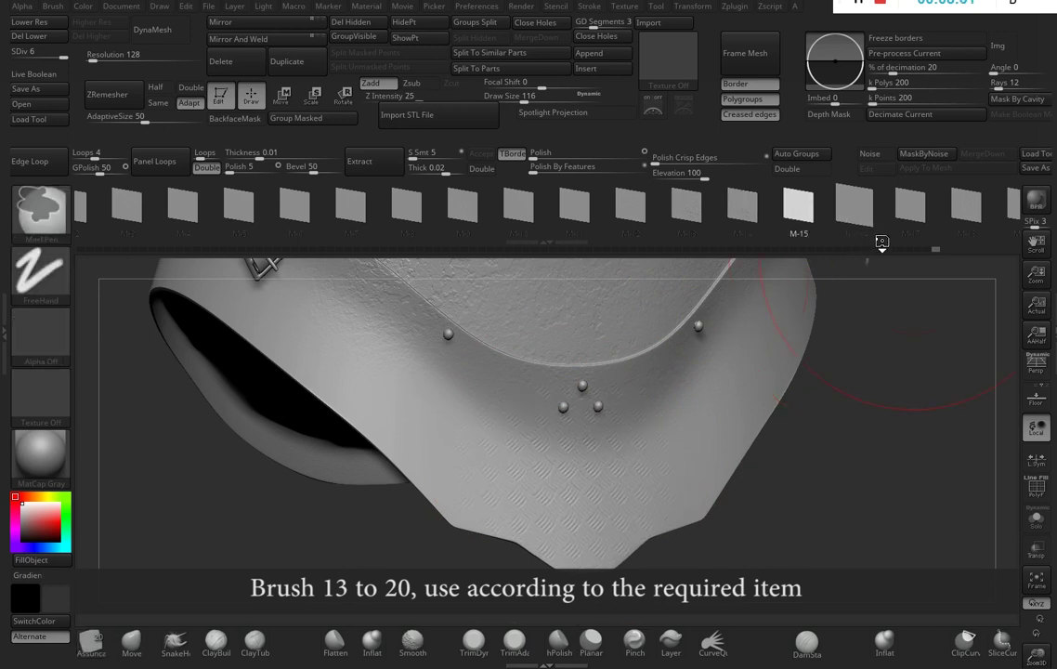
key("space")
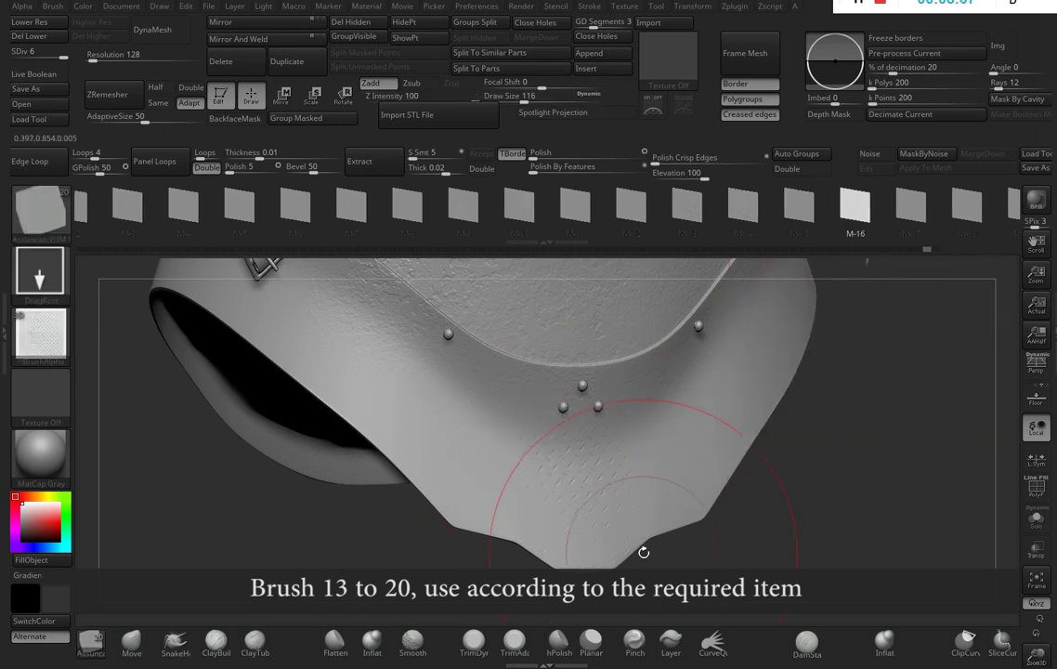
key("ctrl")
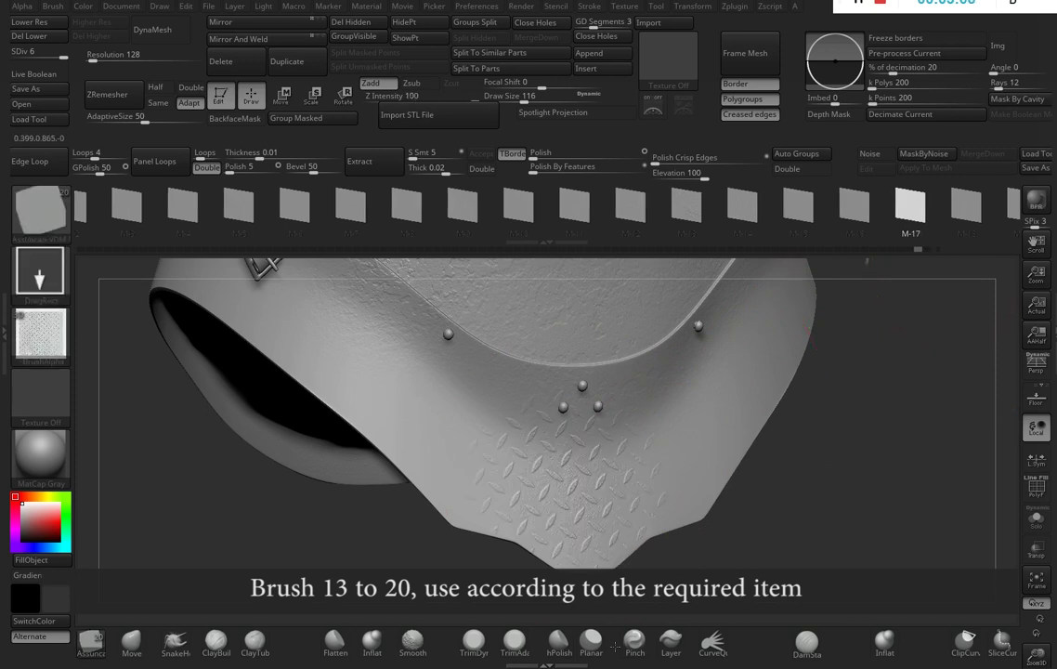
left_click(967, 237)
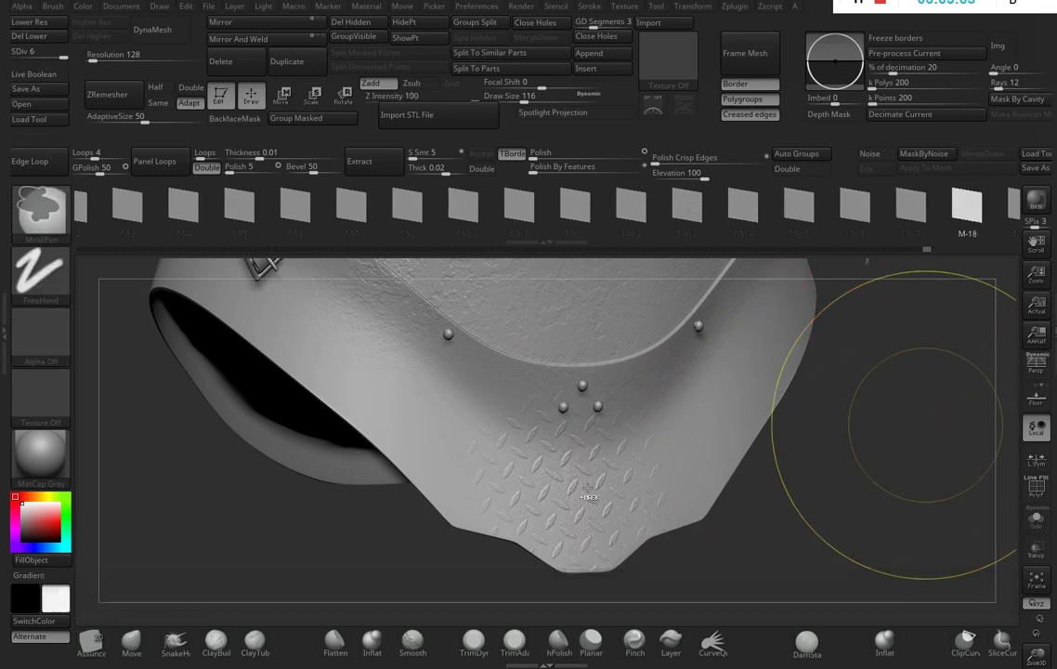
key("ctrl+z")
key("ctrl+z")
left_click(1008, 207)
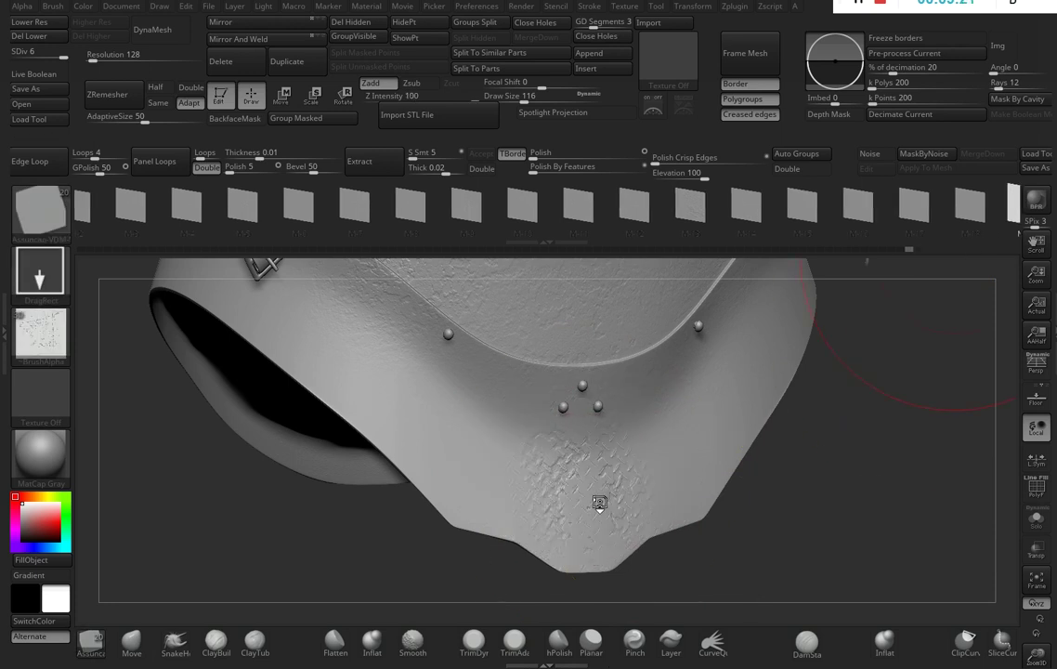
Undo the last textured stamp on the lower plate and check the buckle and straps.
key("ctrl+z")
left_click_drag(637, 598, 728, 568)
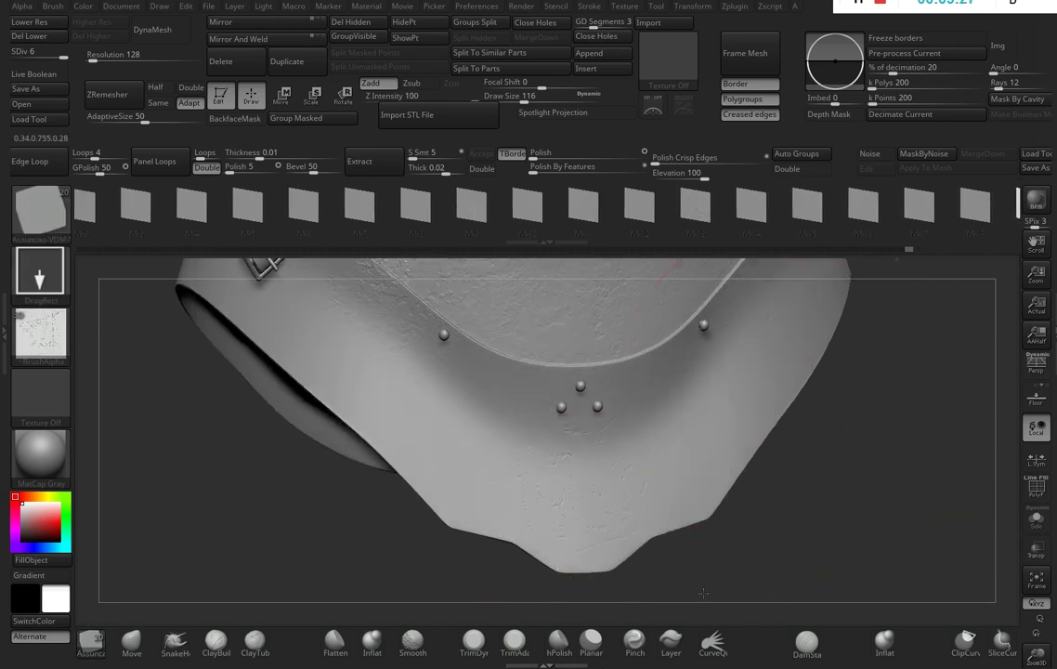
left_click_drag(679, 595, 432, 492)
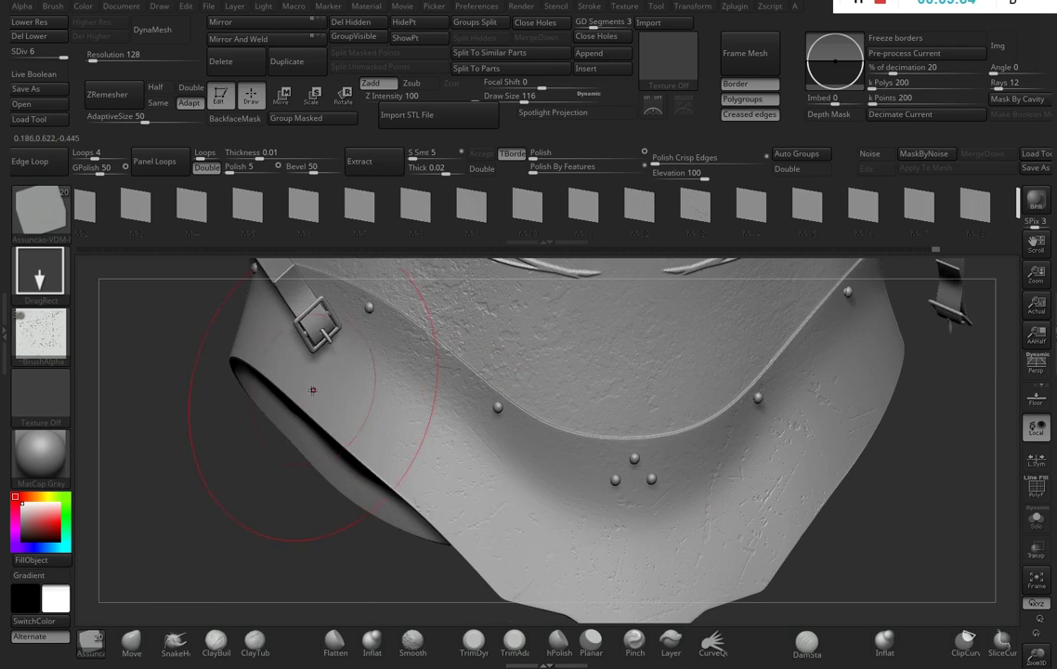
left_click_drag(925, 480, 841, 590)
mouse_move(557, 502)
left_mouse_down()
mouse_move(660, 464)
mouse_move(663, 528)
left_mouse_up()
Pit the decorated upper panels, lion crest and collar ring, then frame the whole armour.
left_click_drag(913, 351, 651, 465)
key("space")
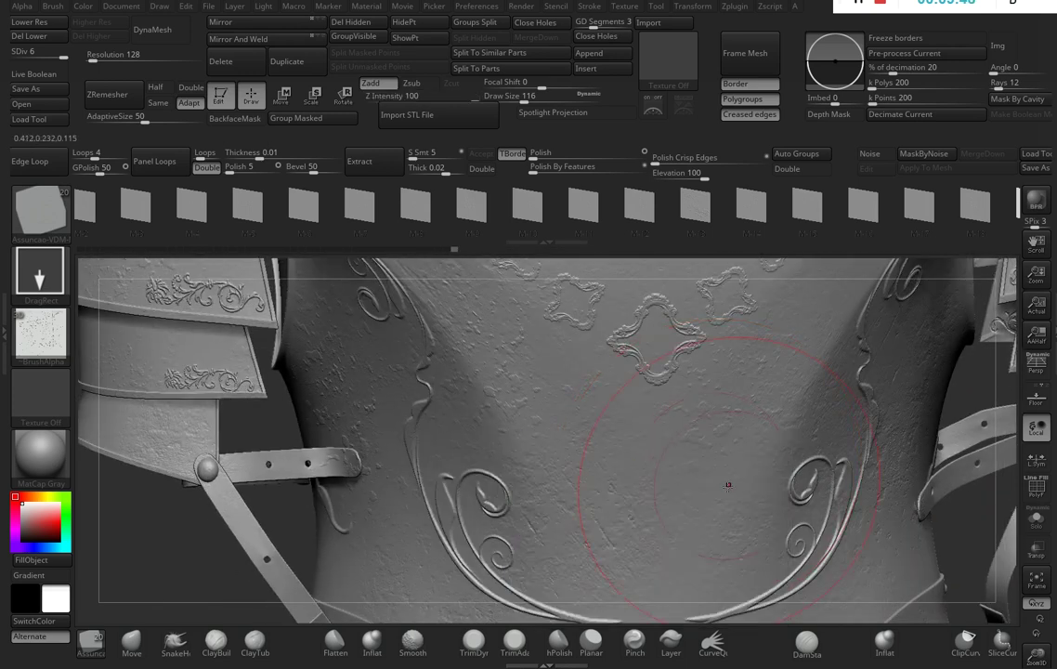
left_click_drag(938, 415, 232, 437)
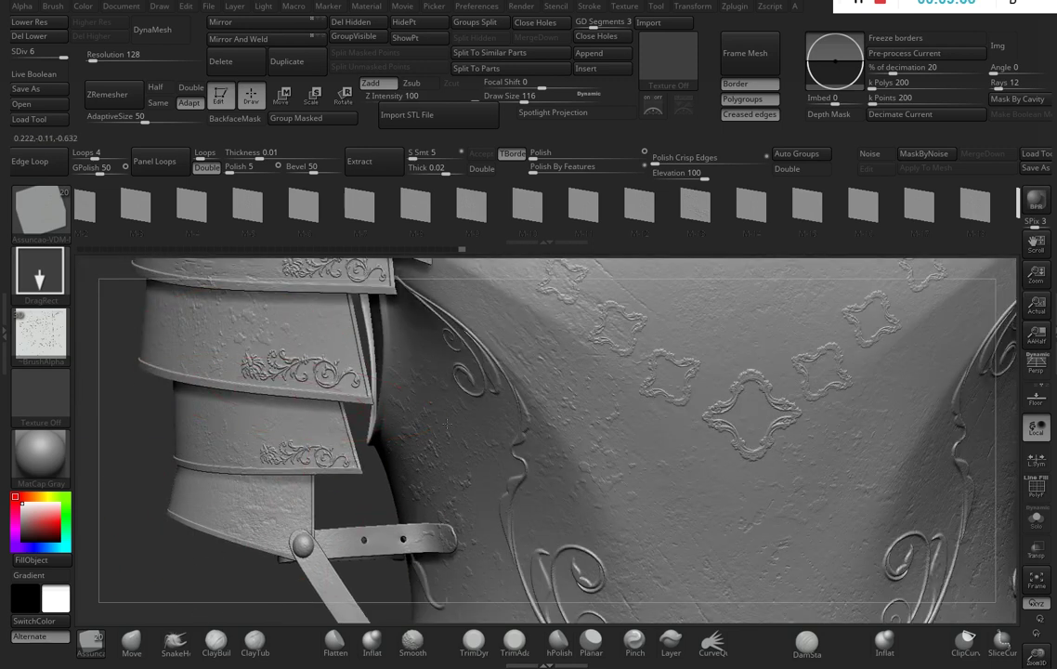
left_click_drag(447, 424, 447, 496)
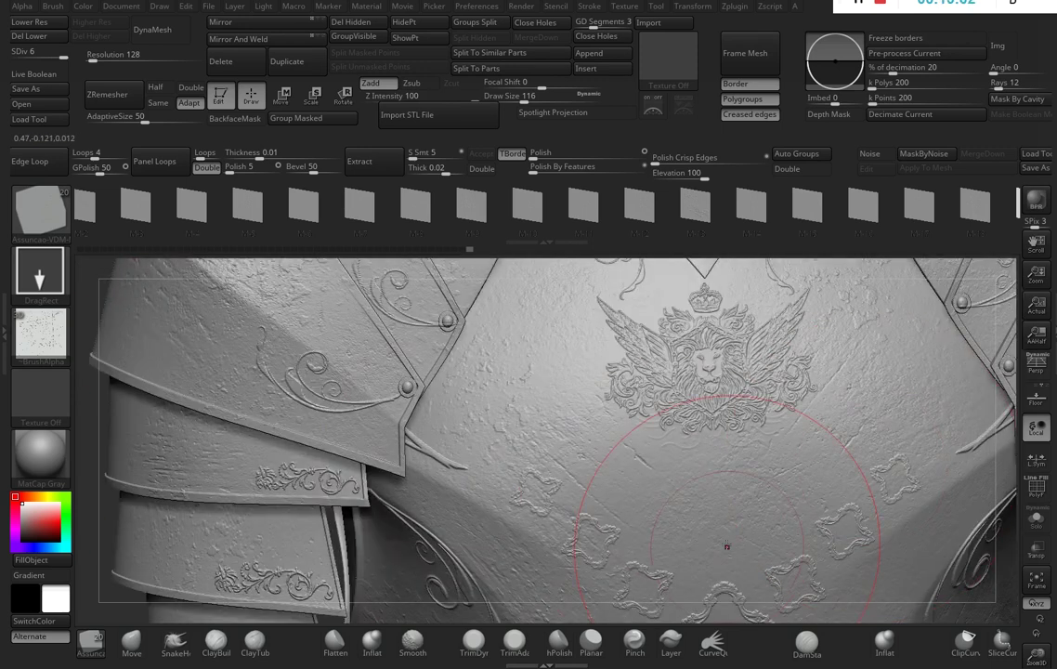
mouse_move(727, 547)
right_mouse_down()
mouse_move(786, 406)
mouse_move(765, 564)
right_mouse_up()
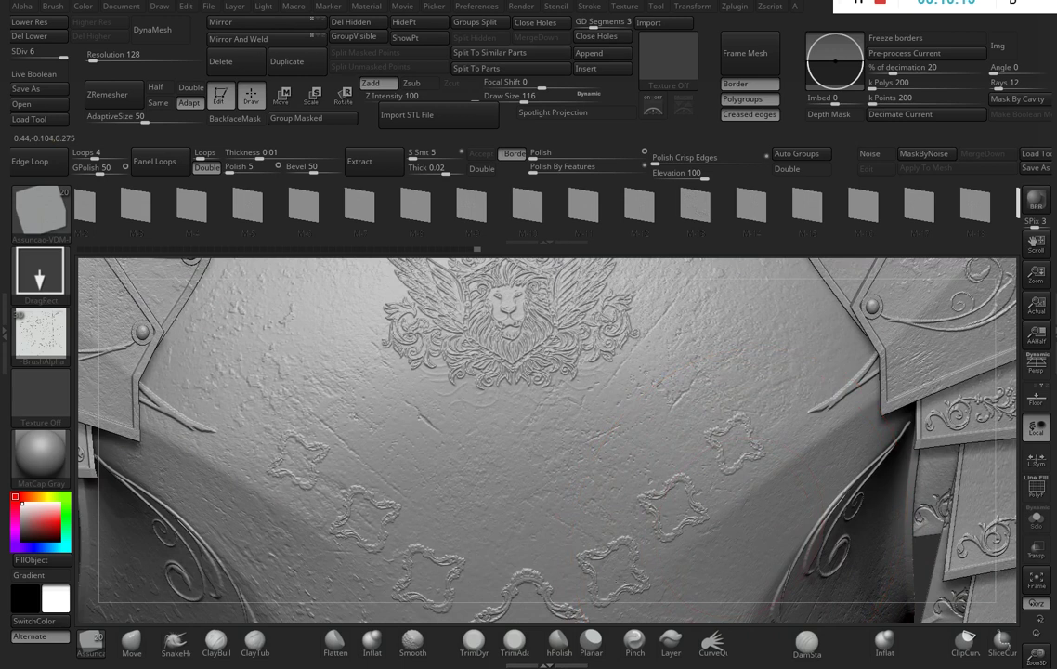
mouse_move(587, 429)
right_mouse_down()
mouse_move(817, 432)
mouse_move(922, 523)
right_mouse_up()
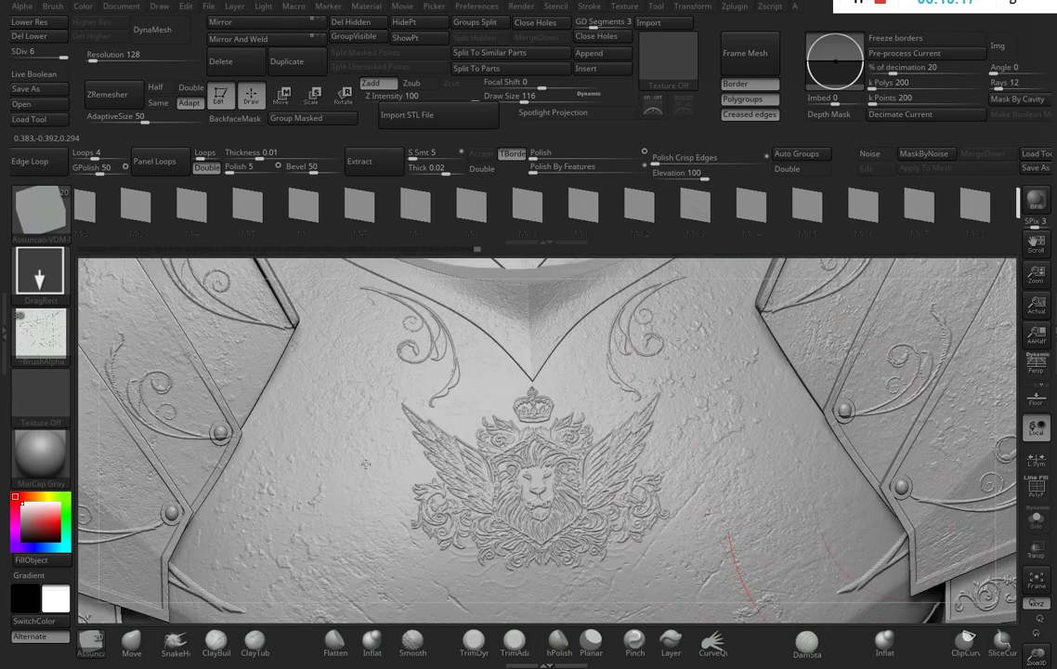
mouse_move(419, 548)
right_mouse_down()
mouse_move(826, 402)
mouse_move(661, 495)
right_mouse_up()
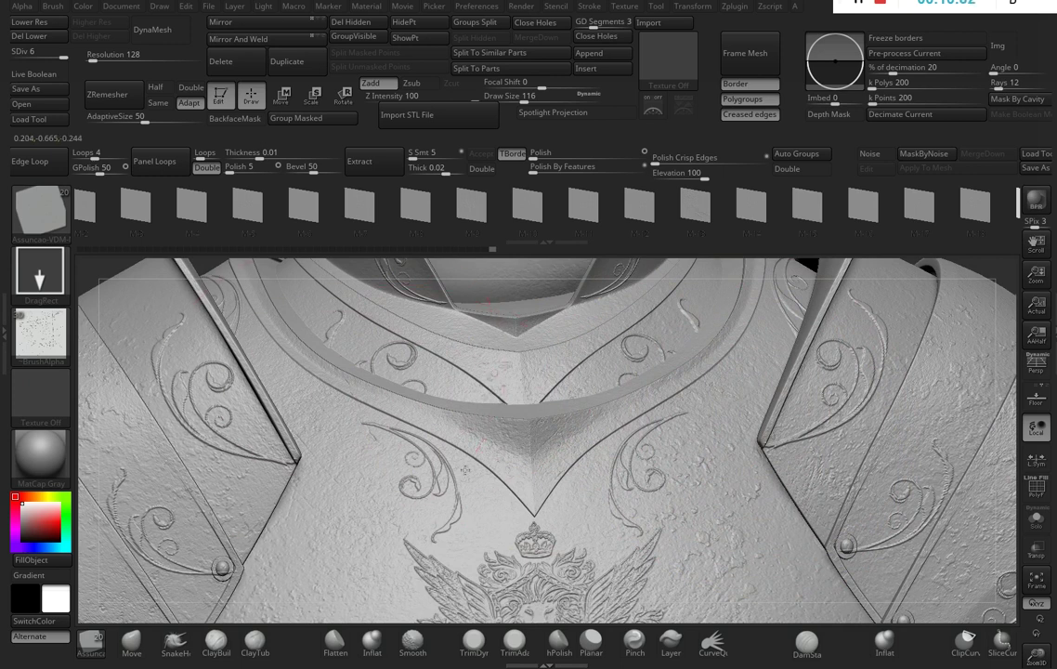
key("f")
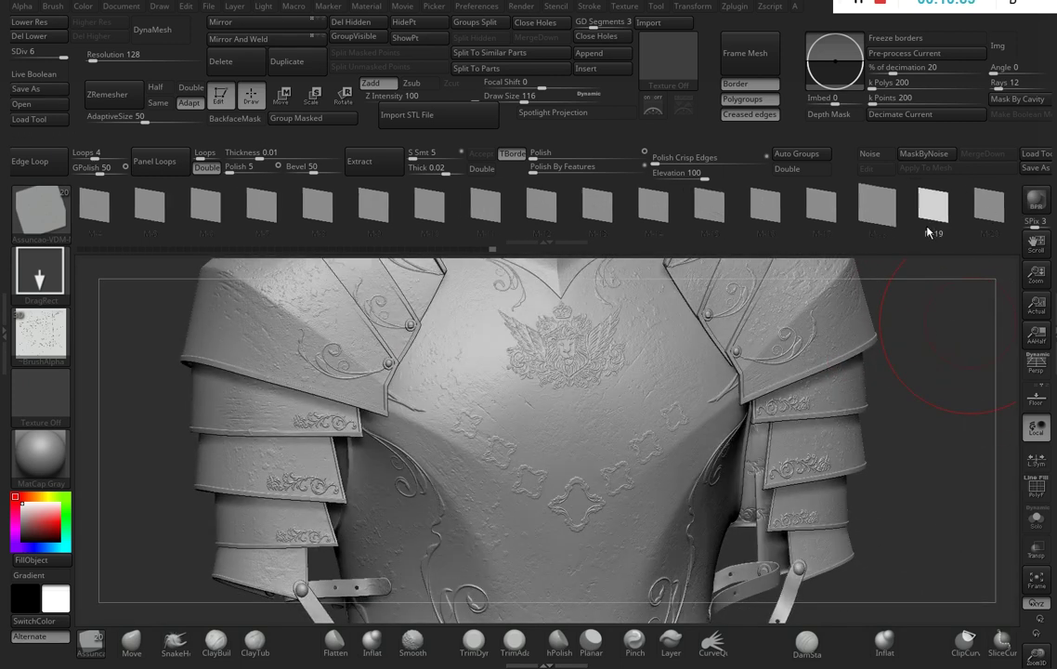
left_click(976, 204)
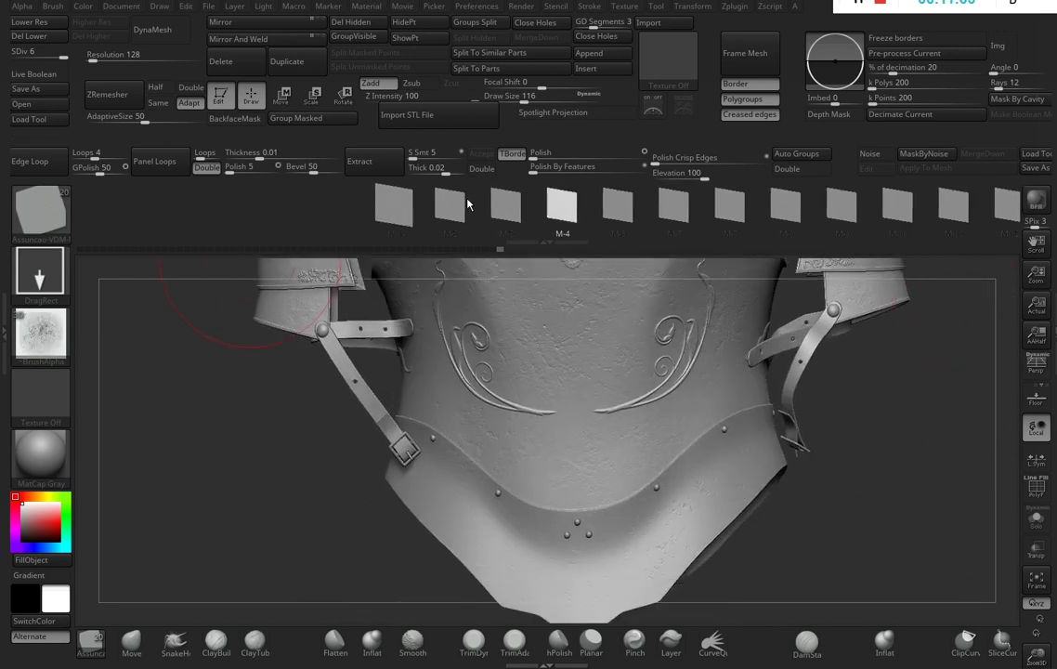
Set a Spray stroke at Z Intensity 36 and turn toward the right side of the lower plate.
left_click(45, 290)
left_click_drag(248, 524, 279, 502)
key("space")
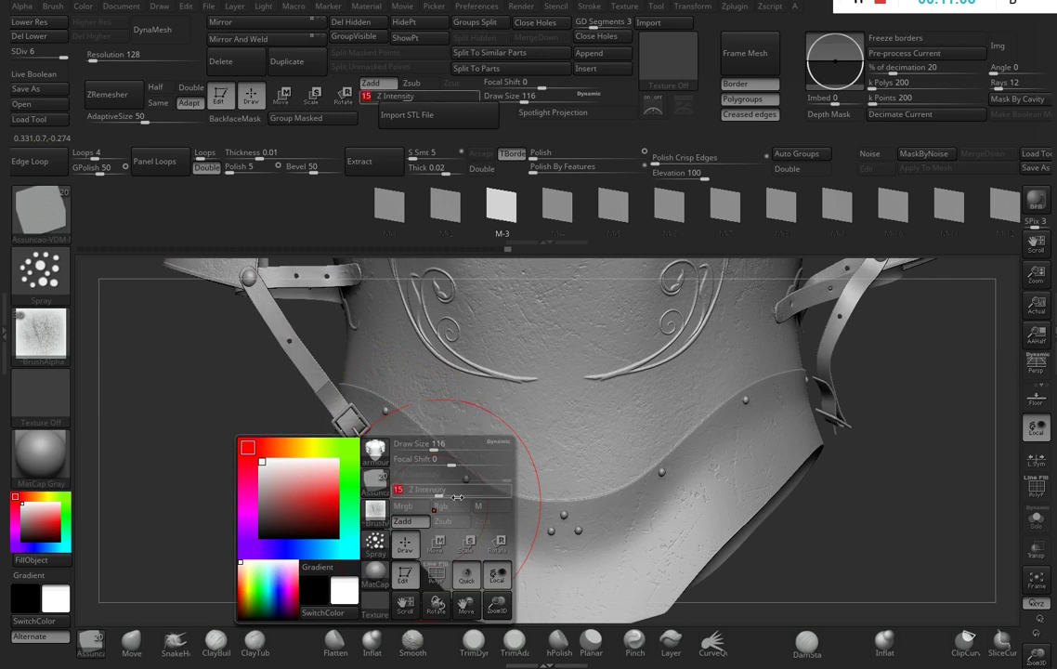
left_click_drag(548, 582, 802, 508)
key("space")
left_click_drag(748, 450, 771, 450)
left_click_drag(669, 579, 632, 584)
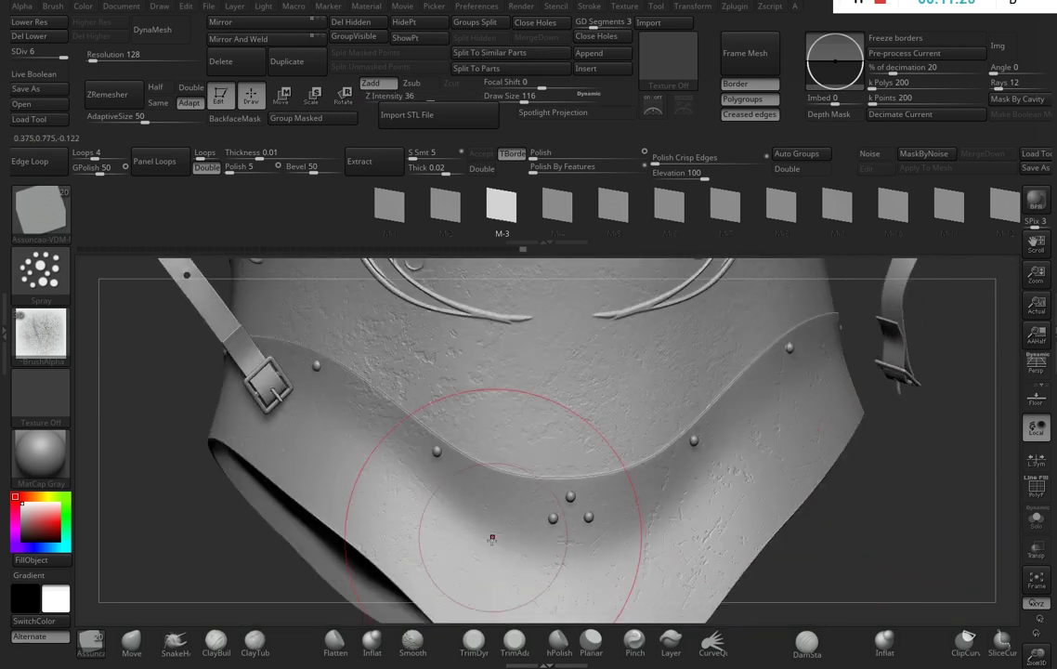